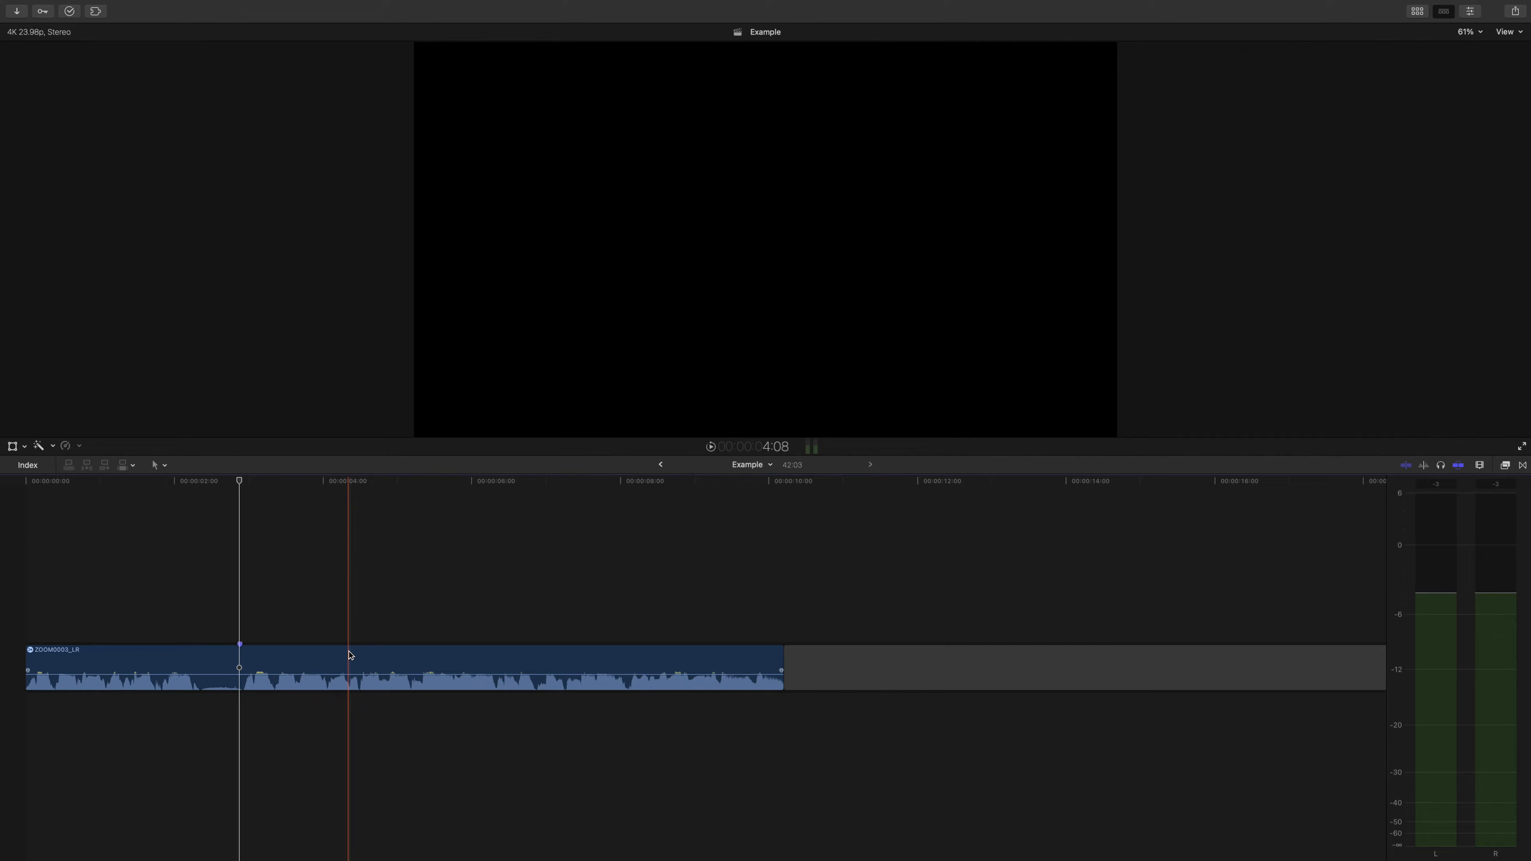
# - Apply the DeEsser audio effect to the ZOOM0003_LR clip in the timeline, then close the effects browser
pyautogui.click(325, 667)
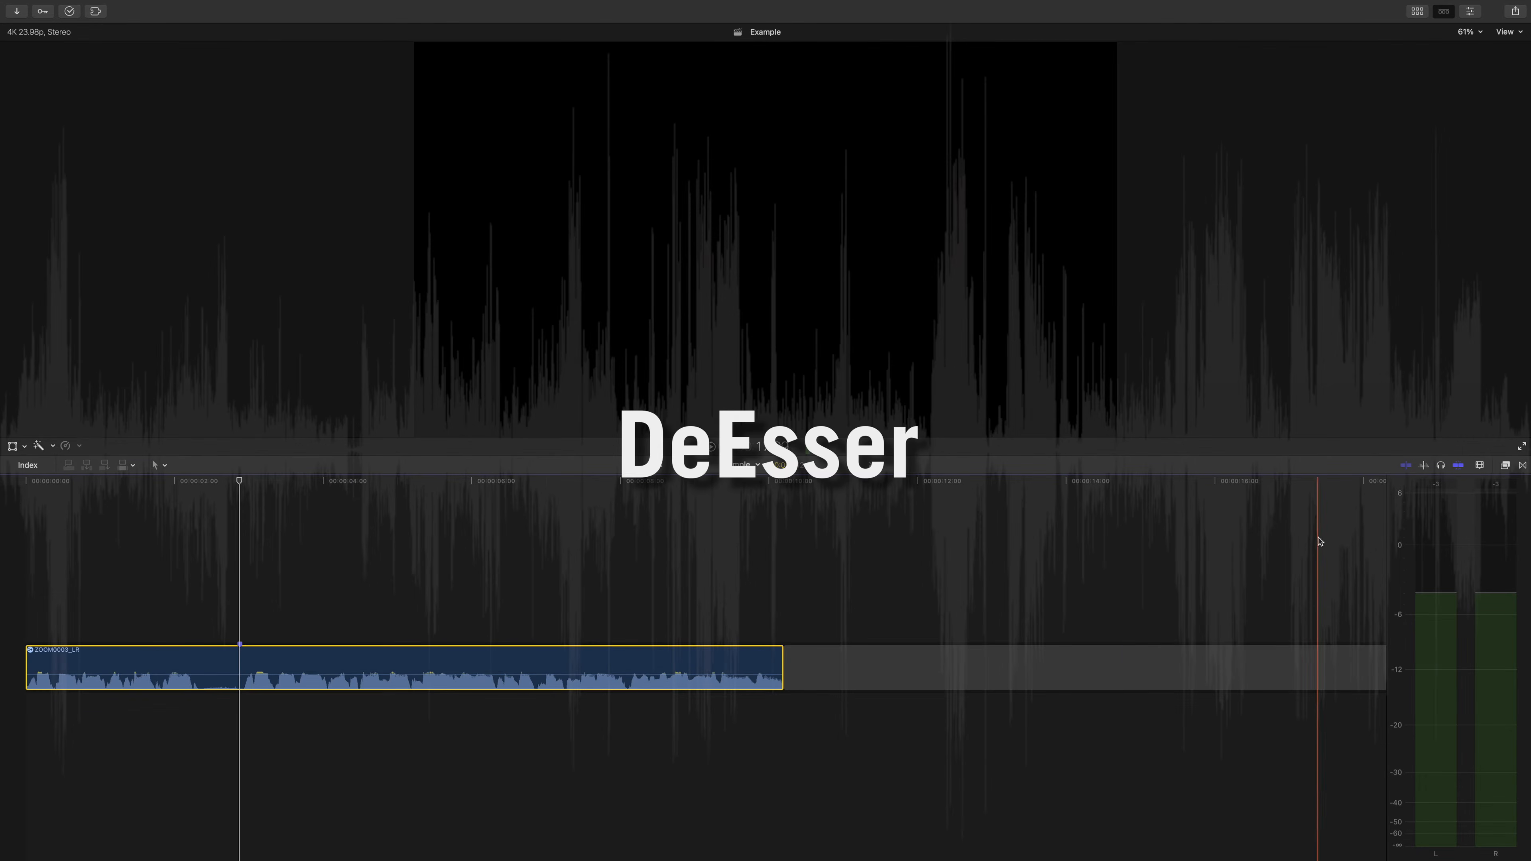
pyautogui.click(1505, 465)
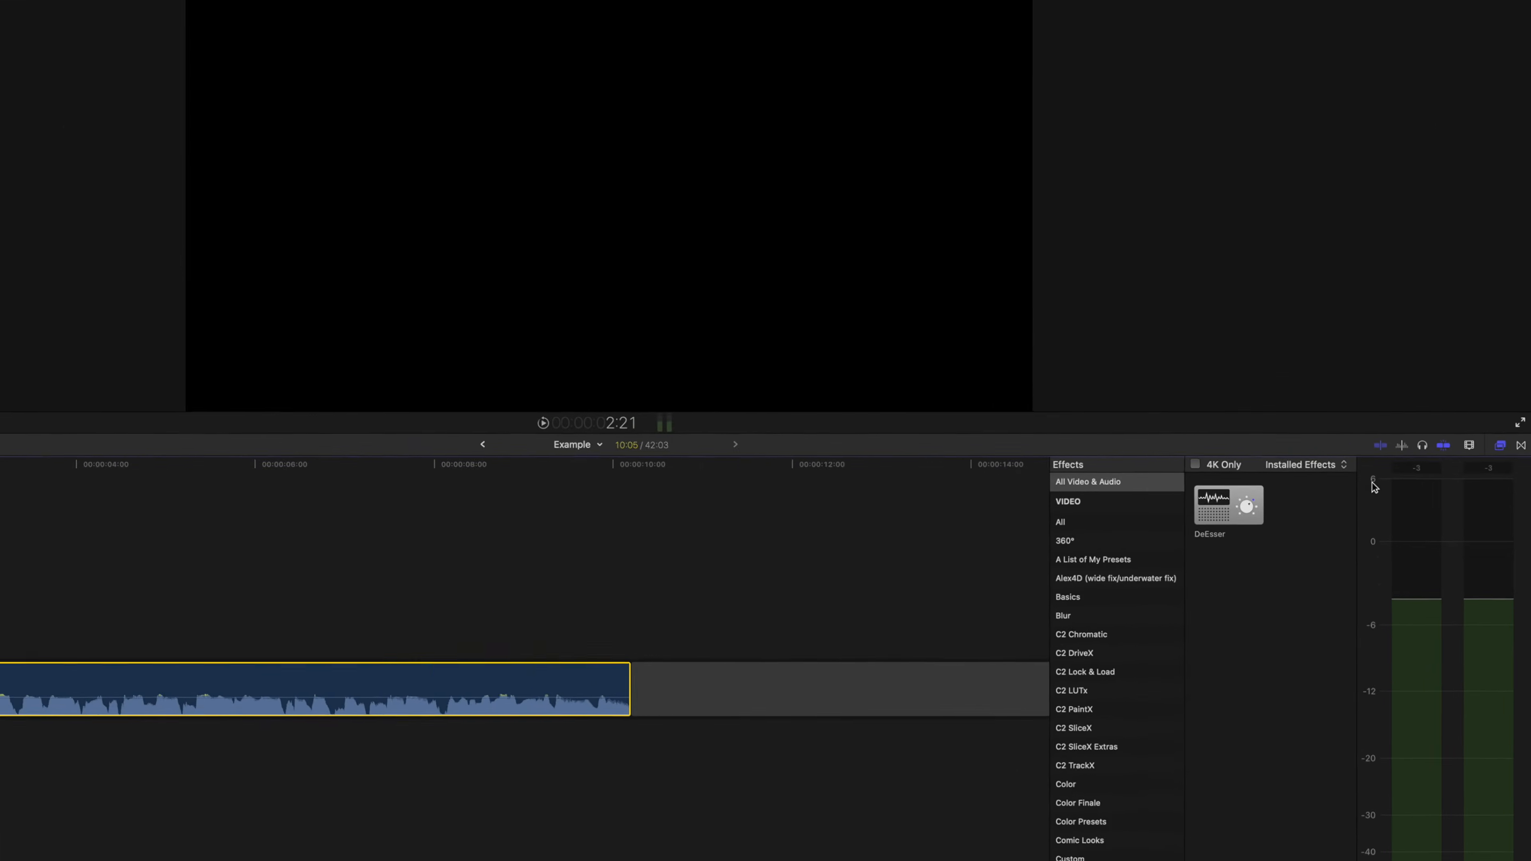
pyautogui.moveTo(1244, 516); pyautogui.dragTo(1203, 534)
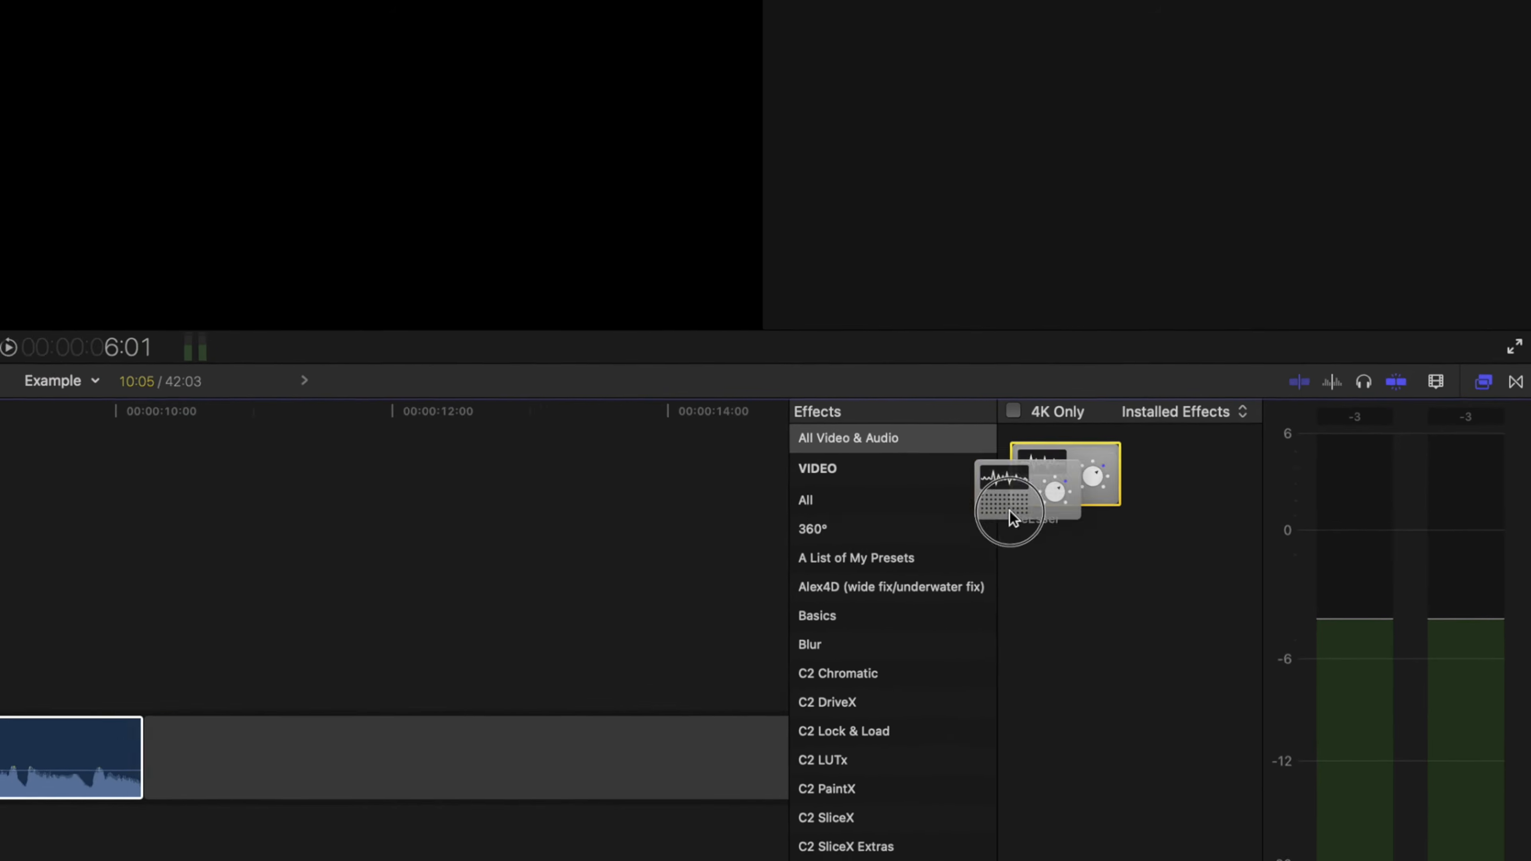
pyautogui.moveTo(1013, 517); pyautogui.dragTo(0, 757)
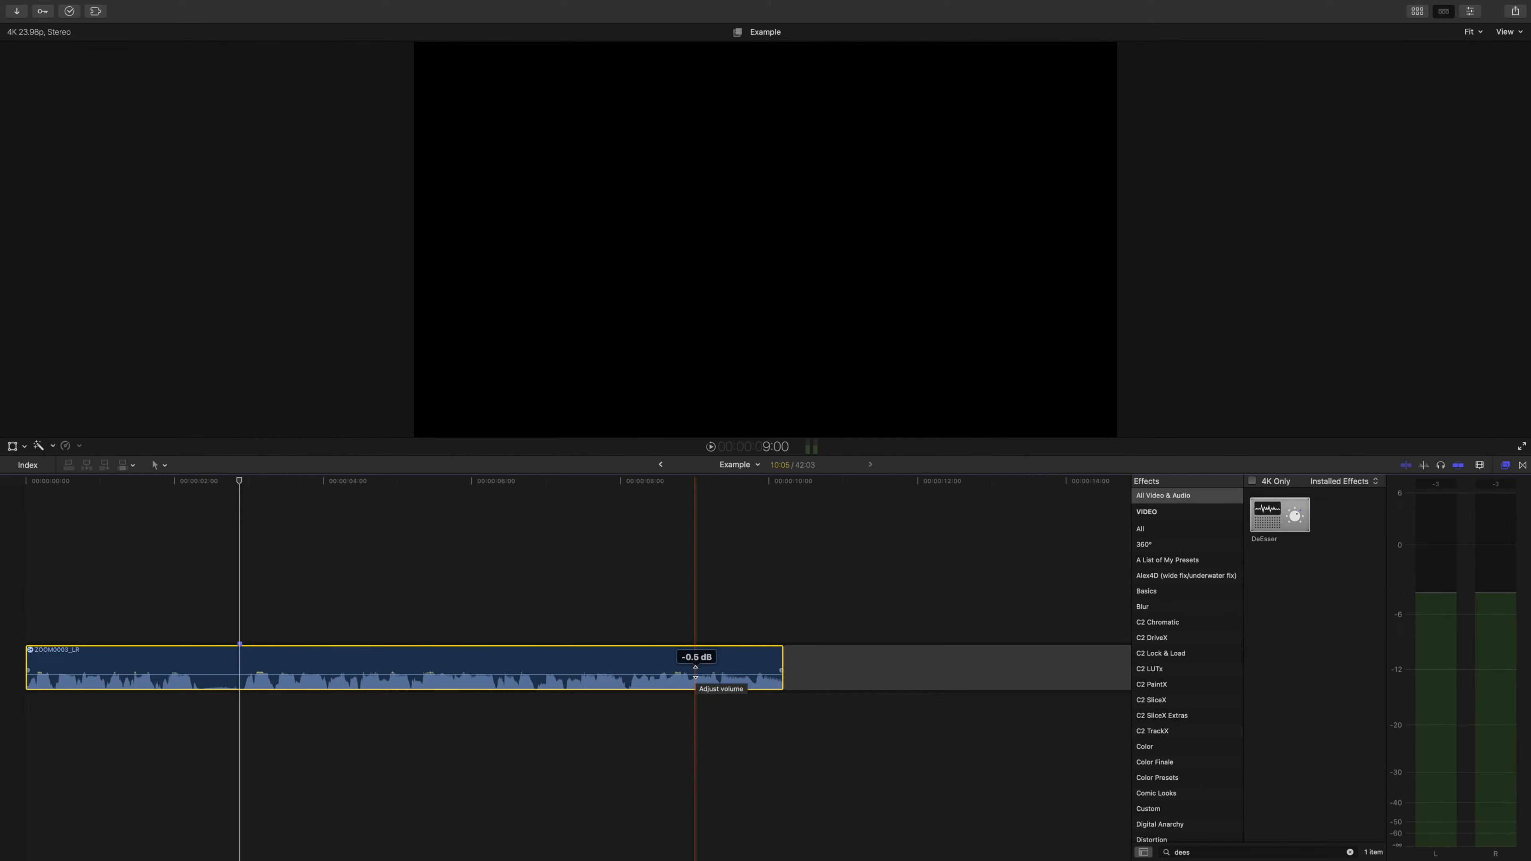
pyautogui.press('super+5')
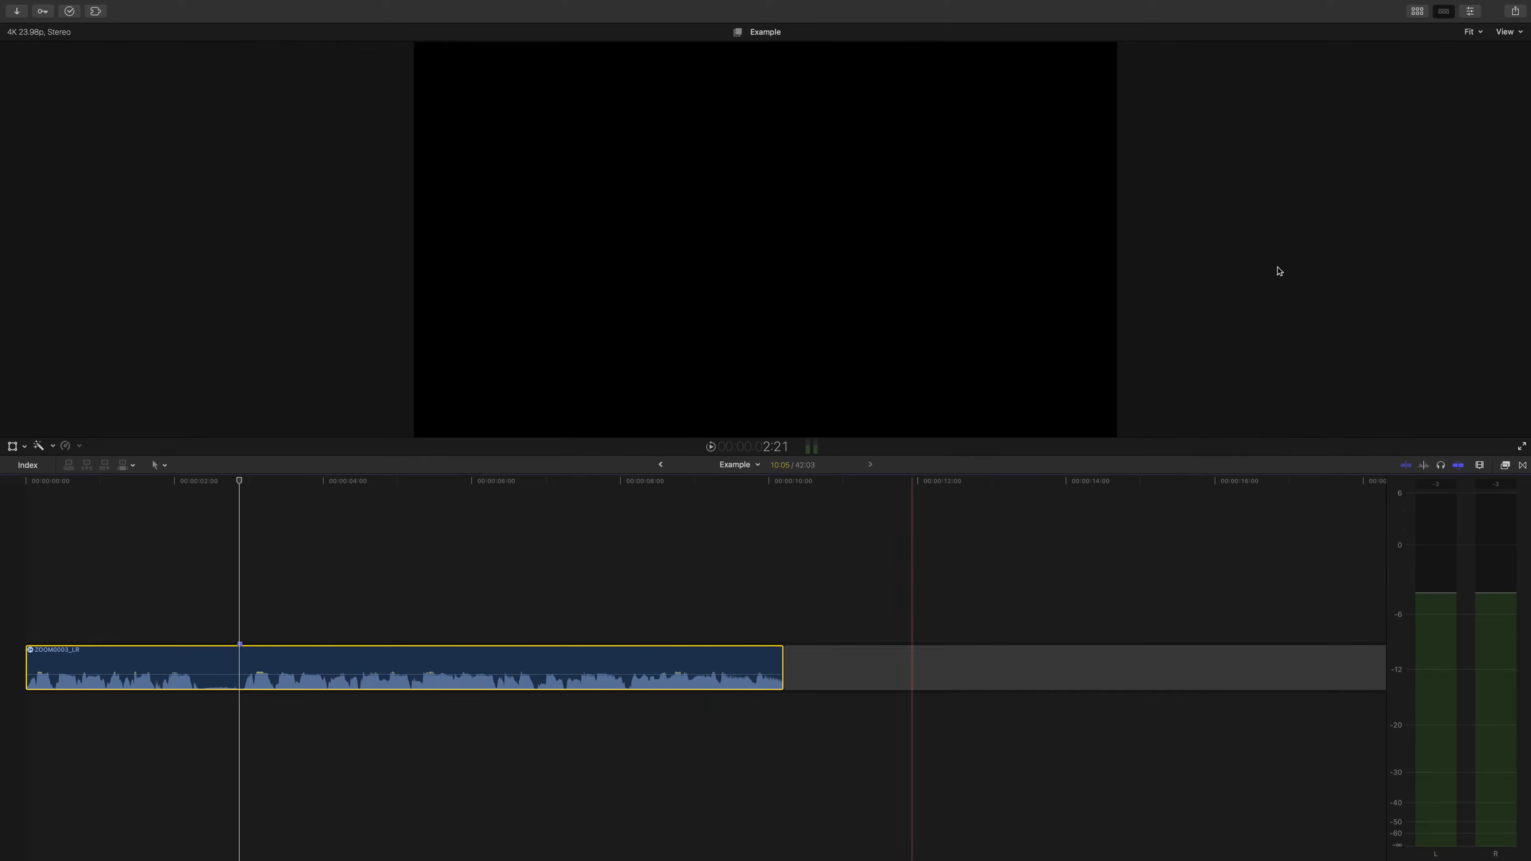
# - Show the clip's audio effects in the inspector and open the DeEsser's graphical editor
pyautogui.click(1471, 12)
pyautogui.scroll(-5, 1417, 184)
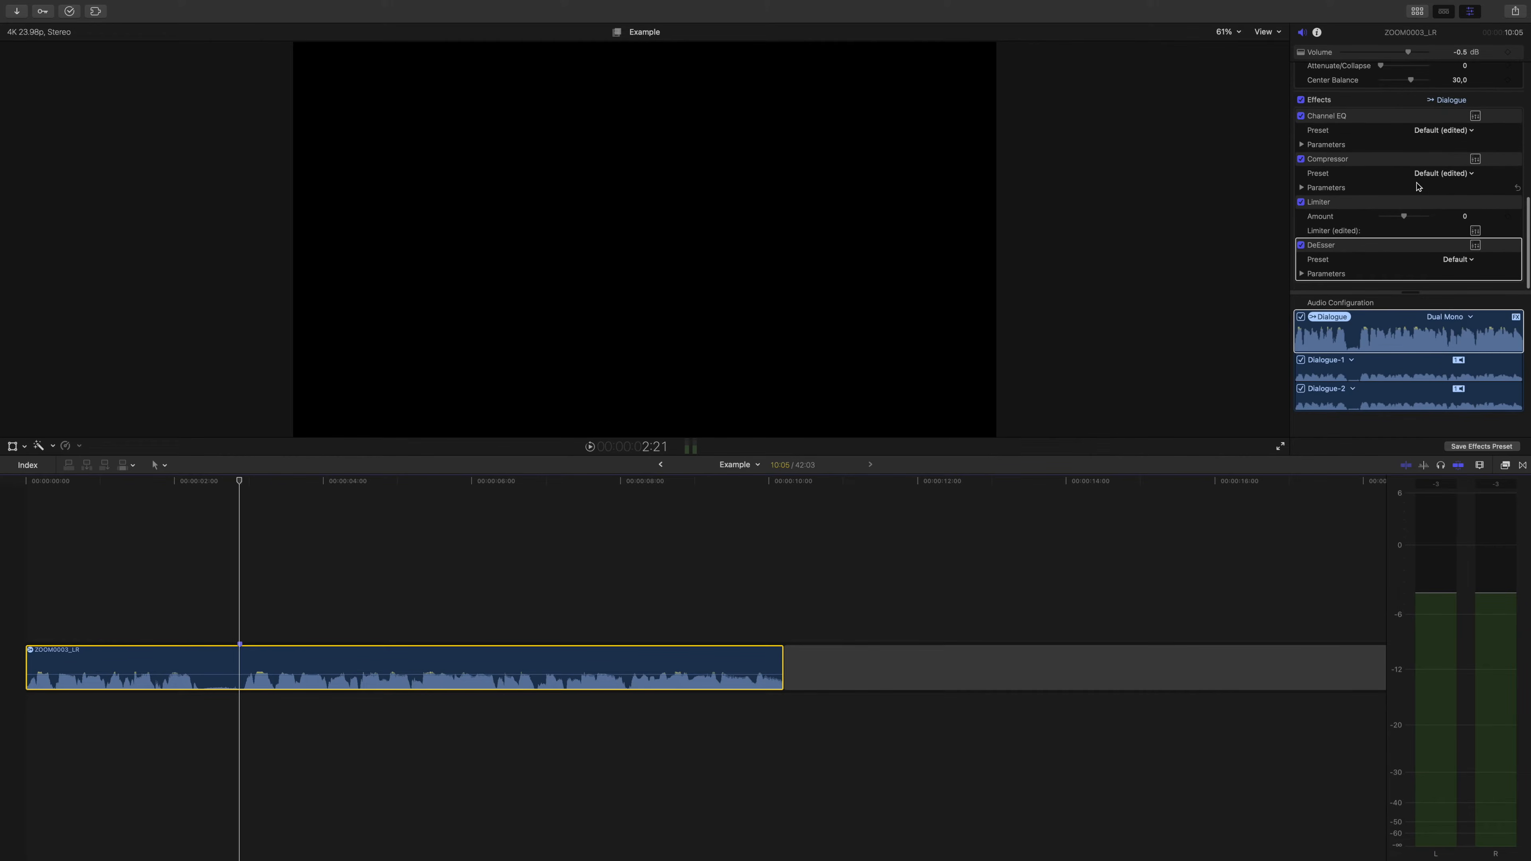
pyautogui.click(1476, 246)
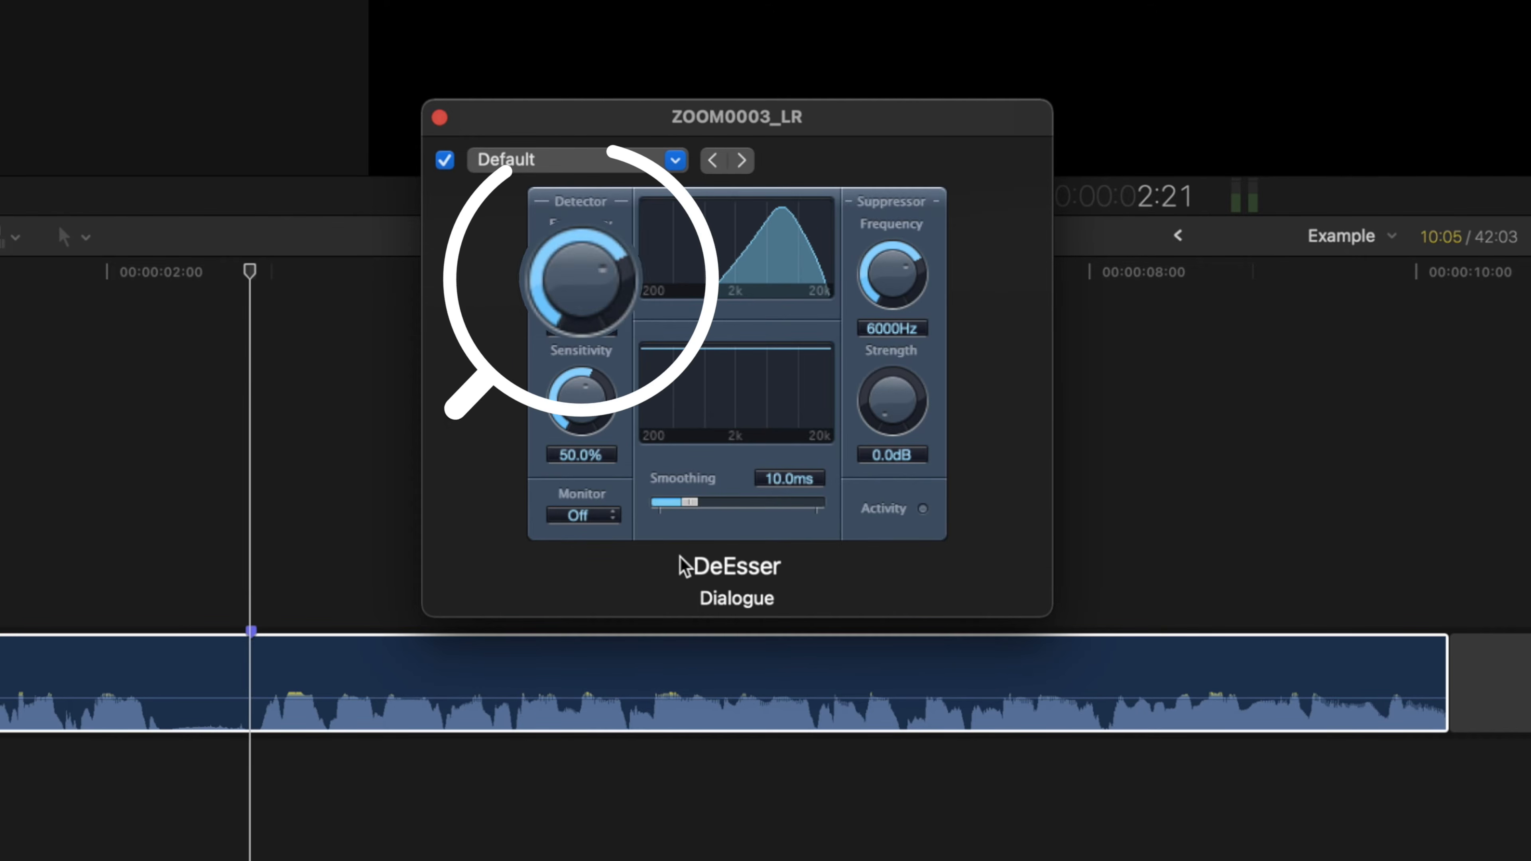
# - Set the DeEsser's detector frequency to 6200 Hz and switch its monitor to Detector
pyautogui.moveTo(618, 280); pyautogui.dragTo(620, 283)
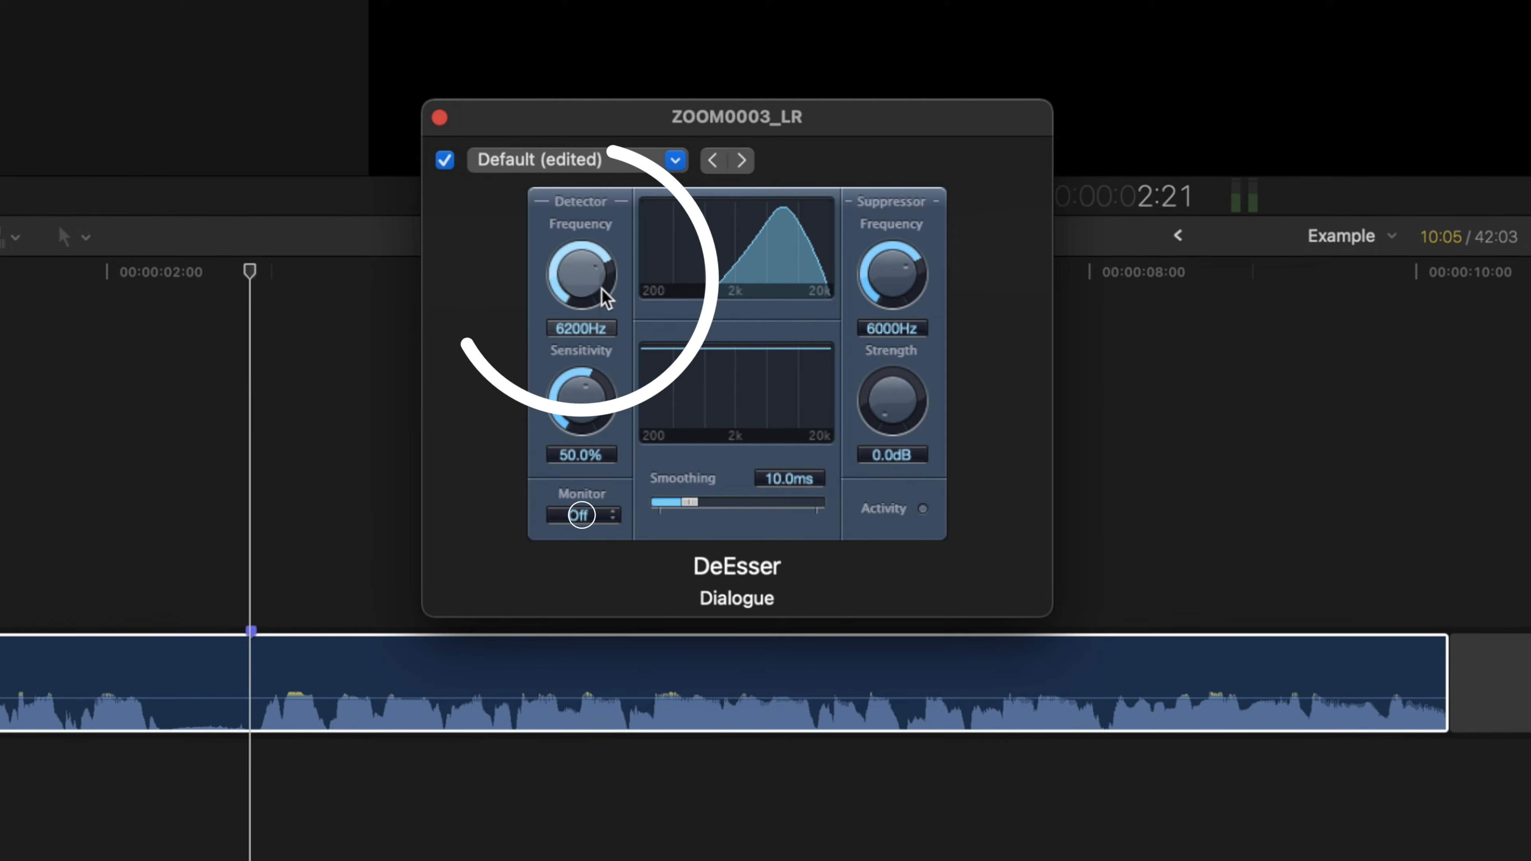
pyautogui.click(610, 517)
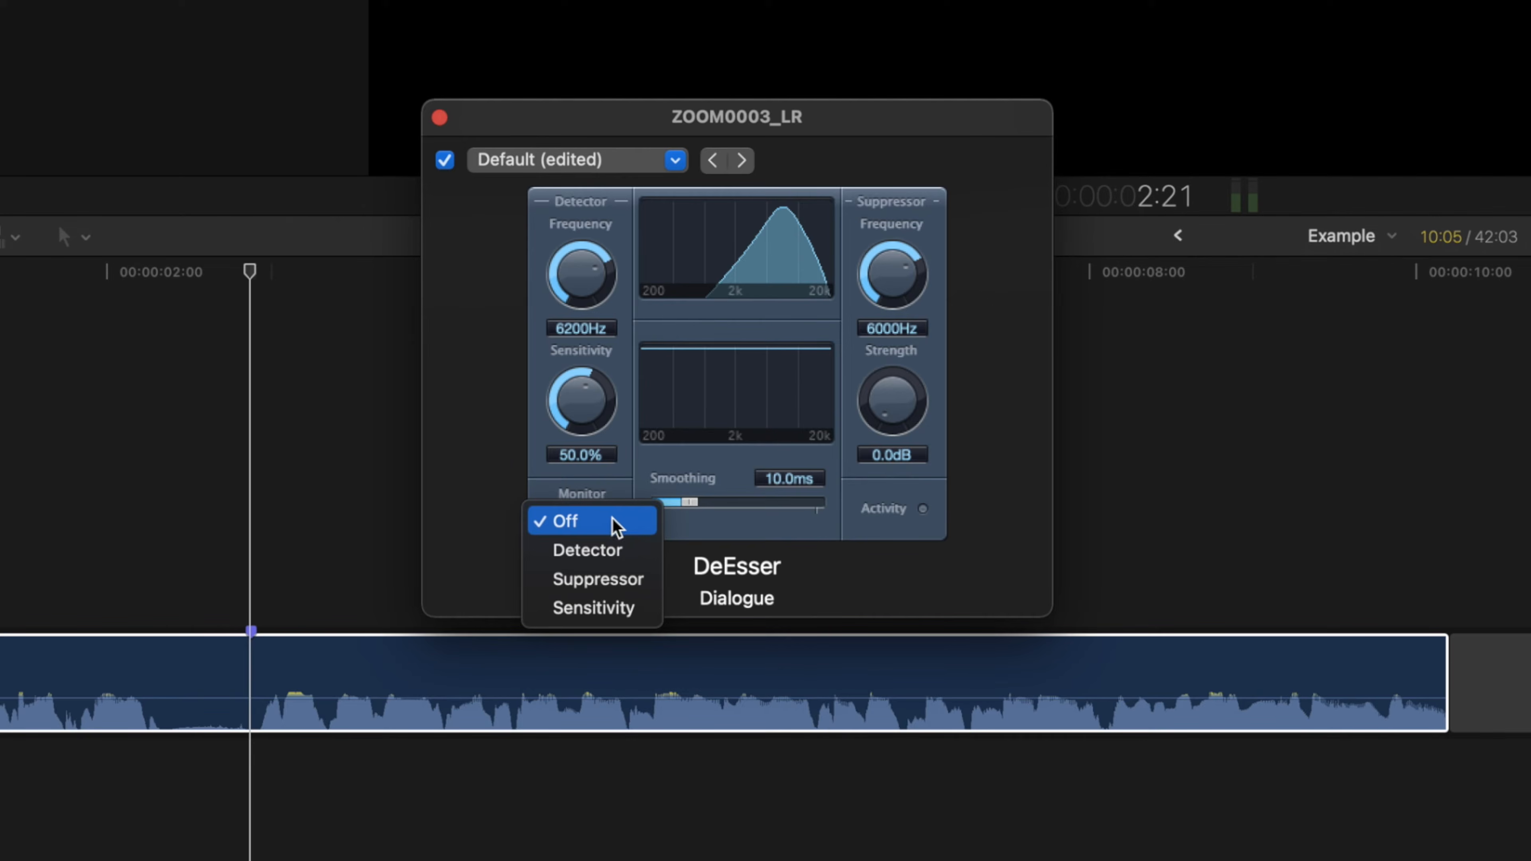
pyautogui.click(635, 559)
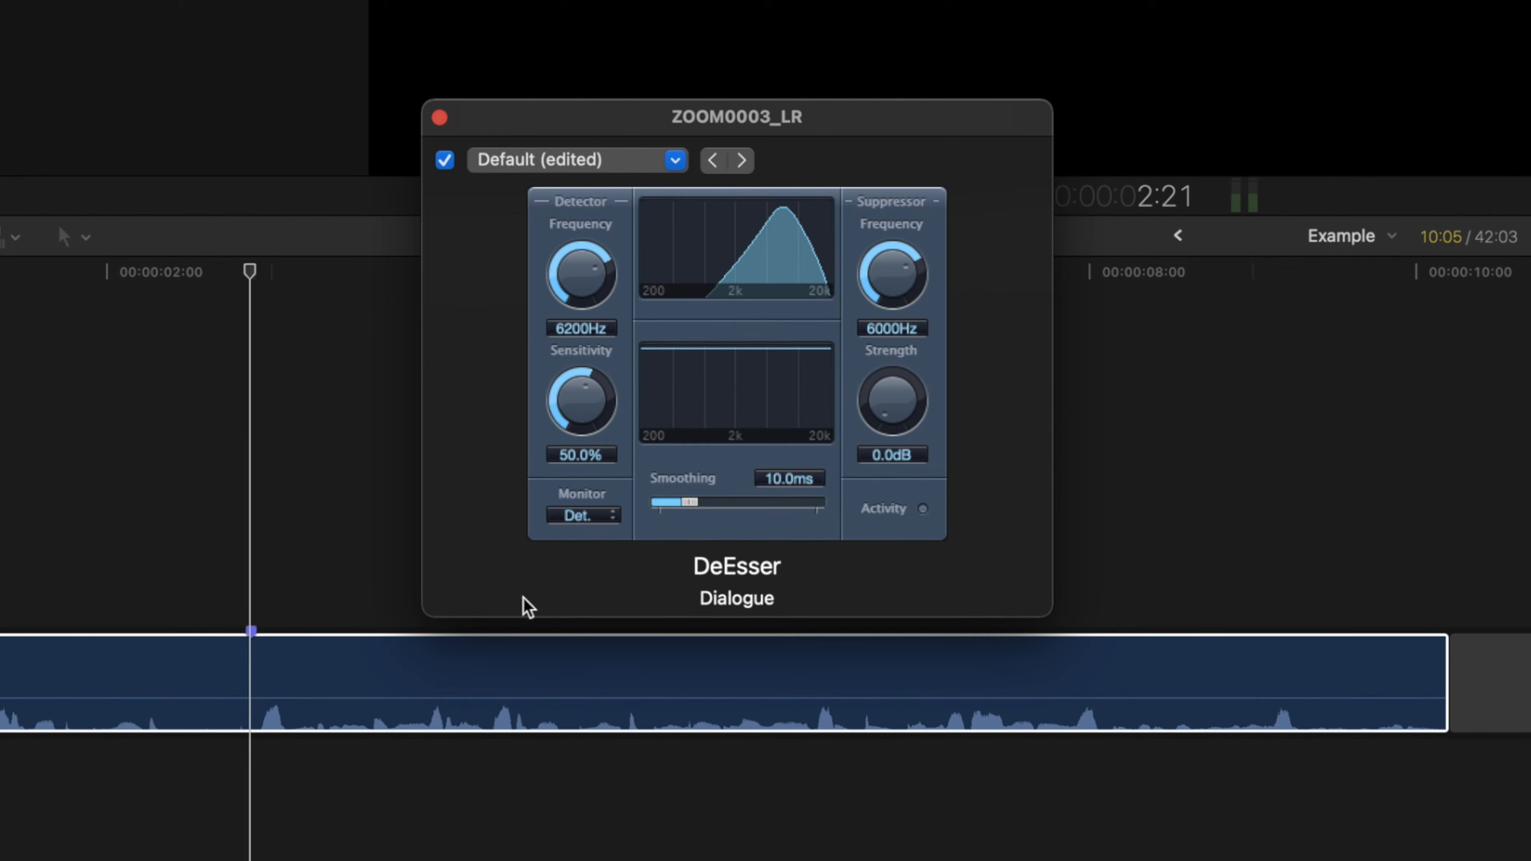
# - Play the clip while tuning the detector frequency by ear and set it to 6300 Hz
pyautogui.press('space')
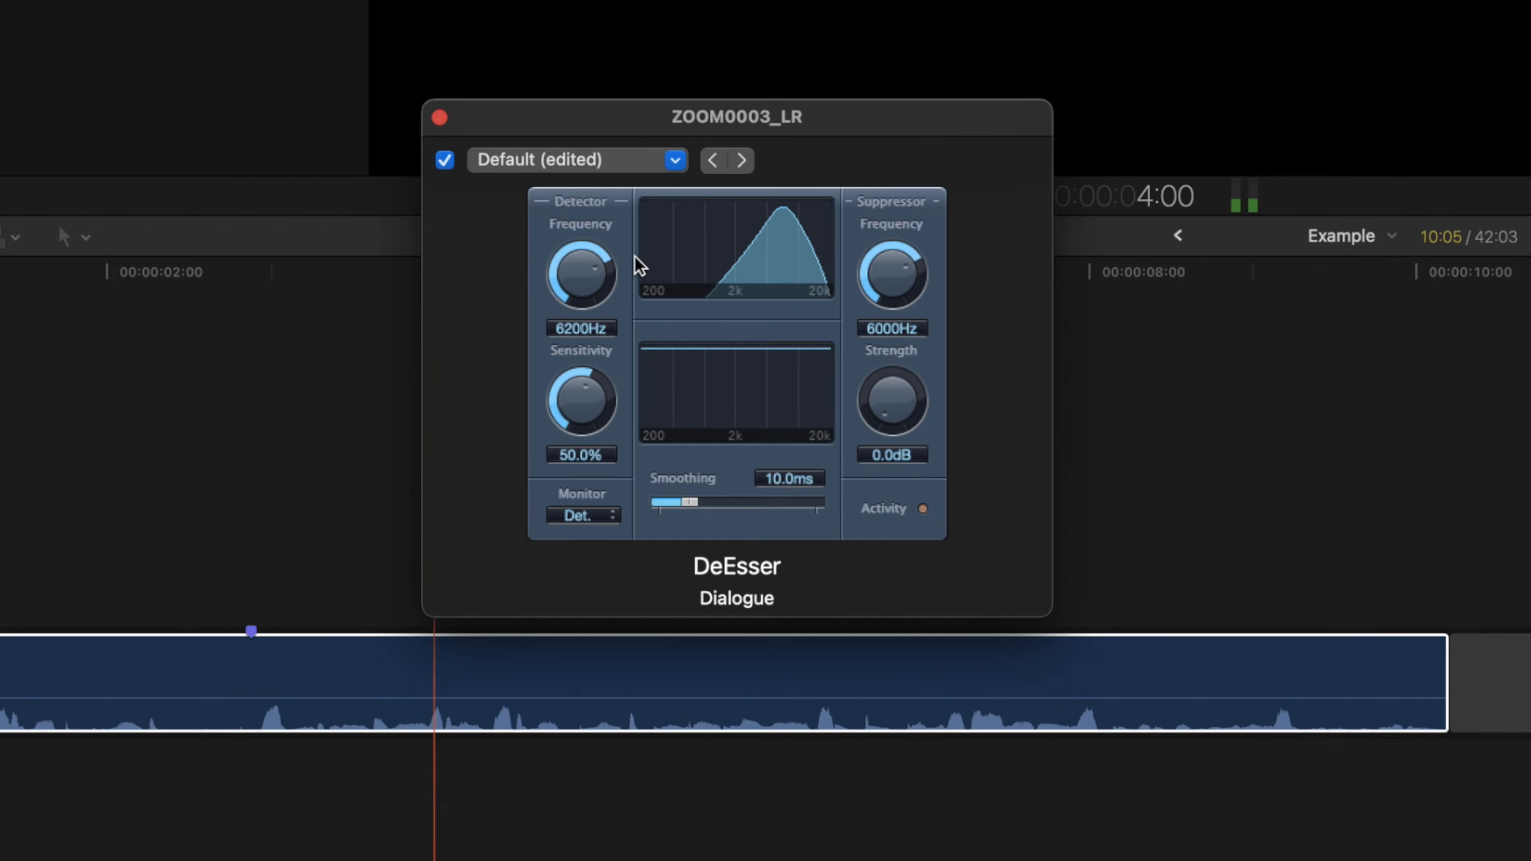
pyautogui.moveTo(590, 275); pyautogui.dragTo(568, 280)
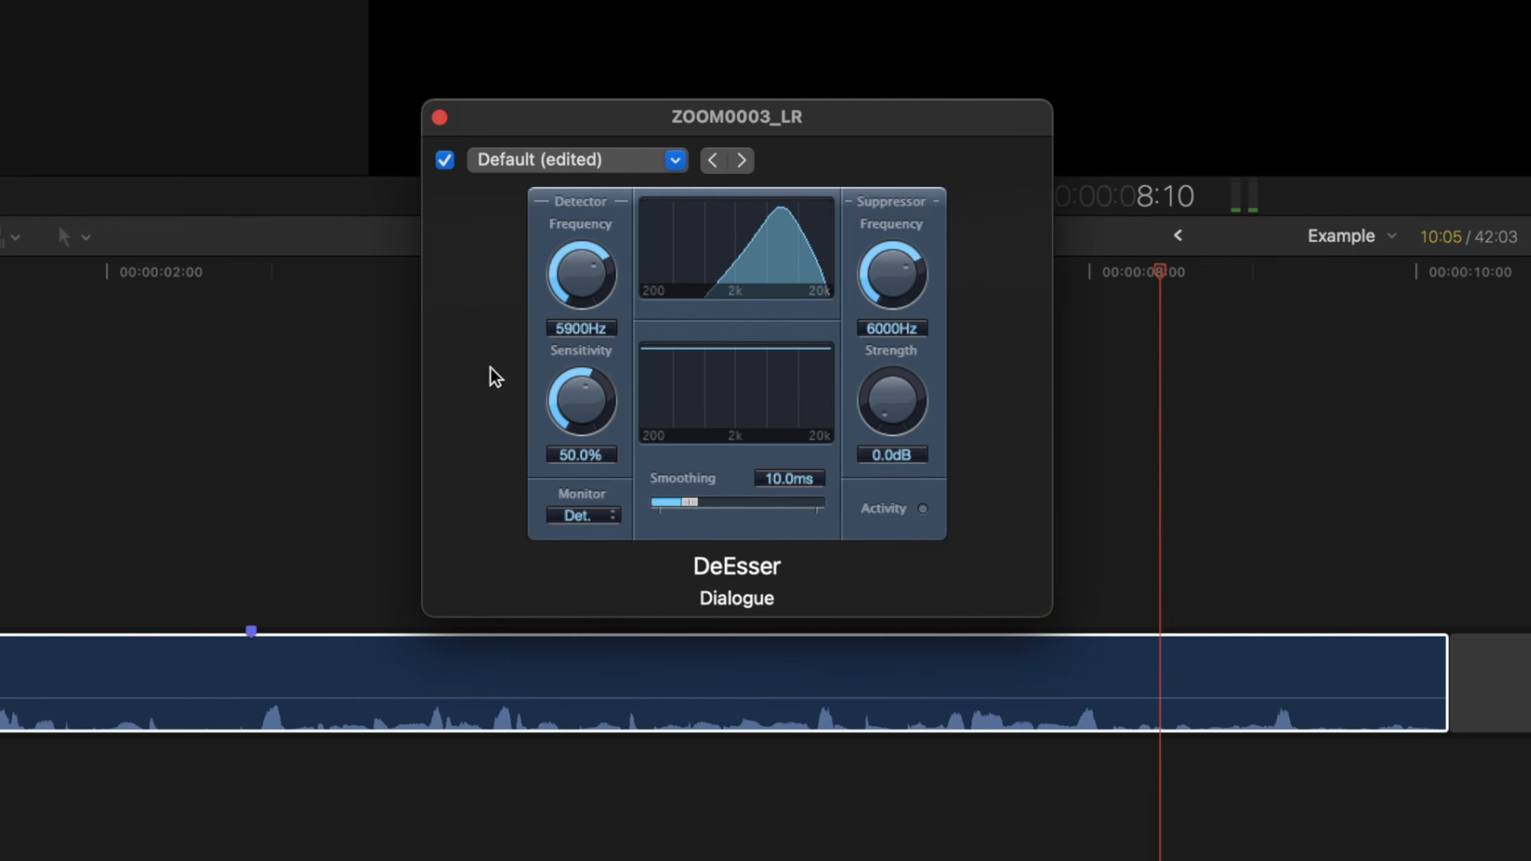
pyautogui.click(314, 635)
pyautogui.moveTo(599, 285); pyautogui.dragTo(595, 275)
pyautogui.press('space')
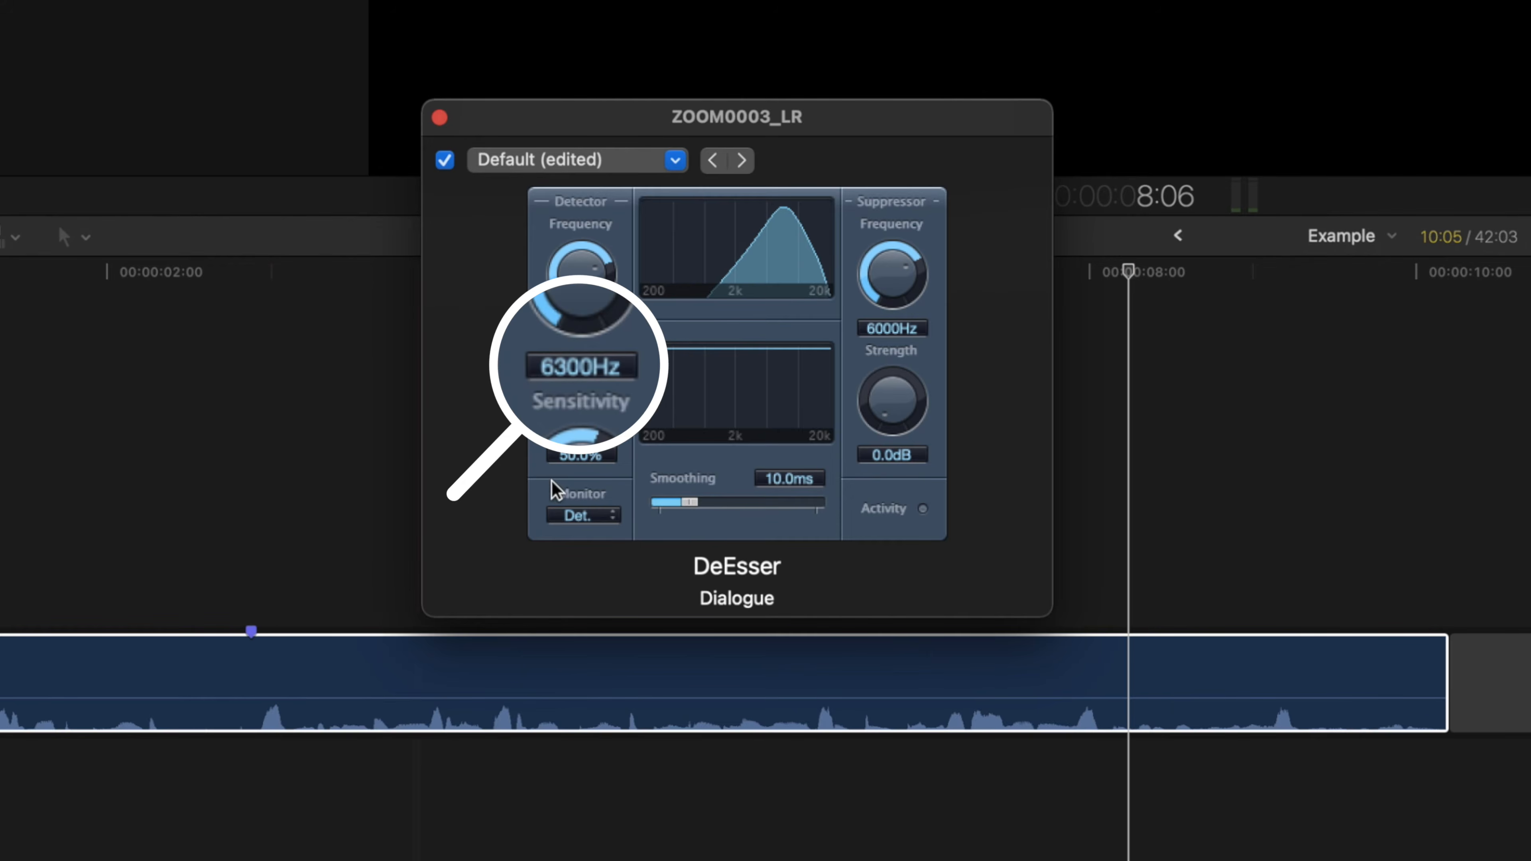
# - Switch the DeEsser's monitor to Sensitivity and raise the detector sensitivity to 110% during playback
pyautogui.click(580, 514)
pyautogui.click(600, 579)
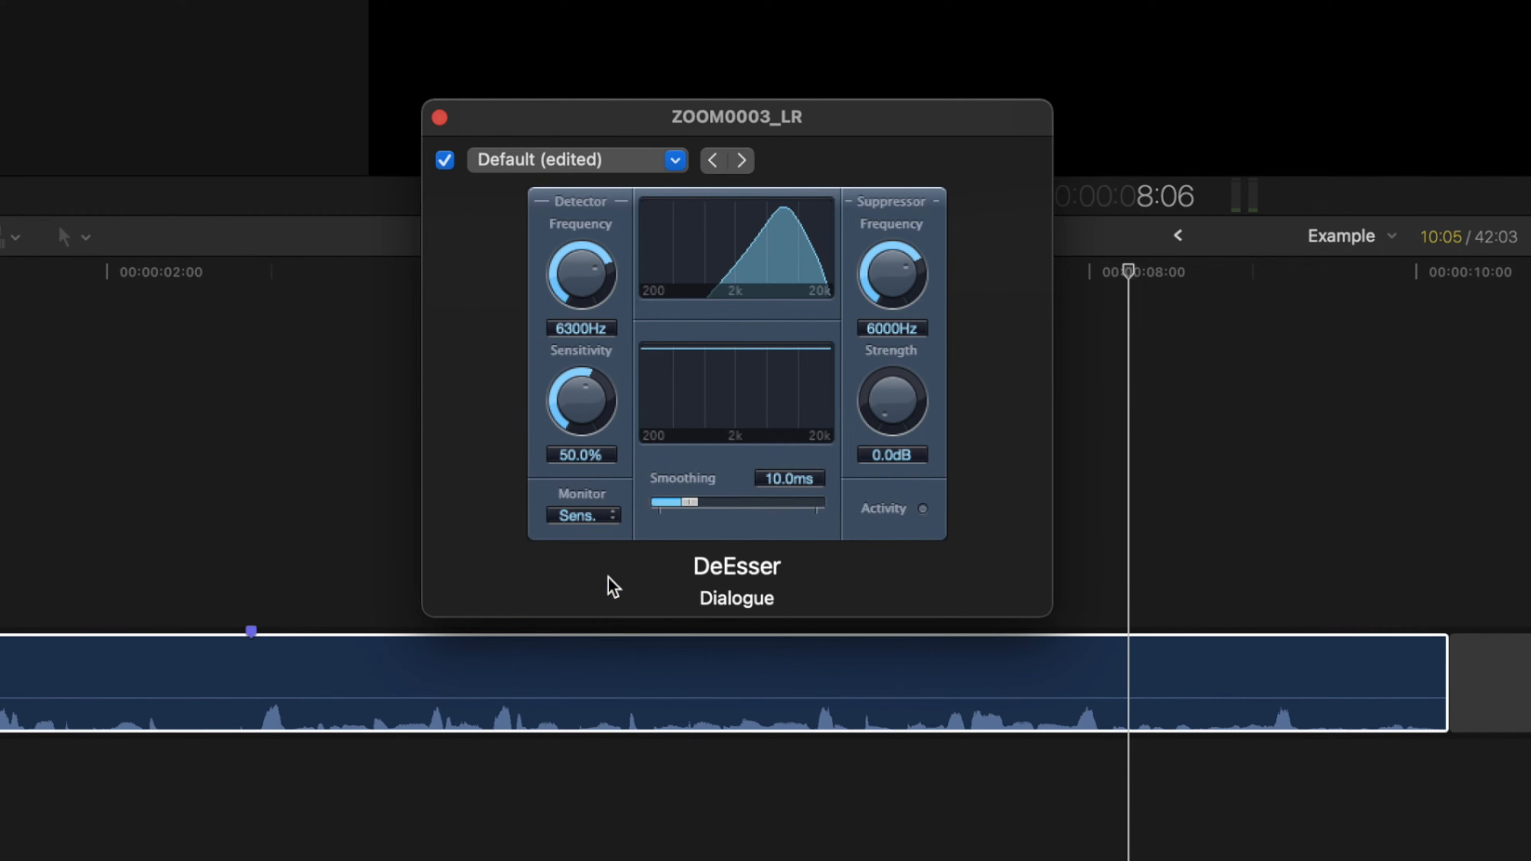
pyautogui.click(140, 555)
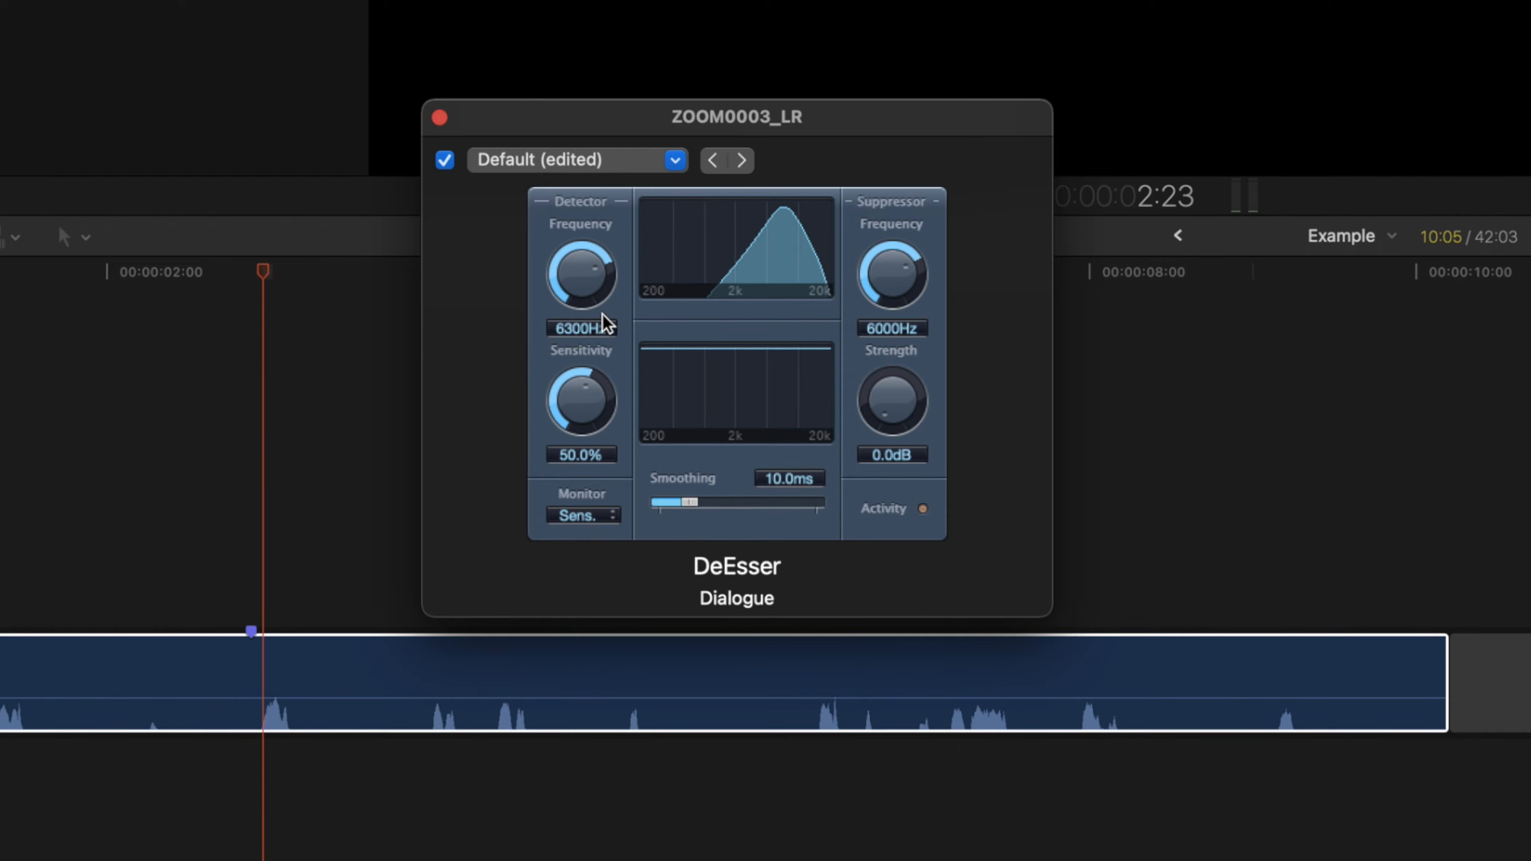
pyautogui.moveTo(584, 389); pyautogui.dragTo(578, 404)
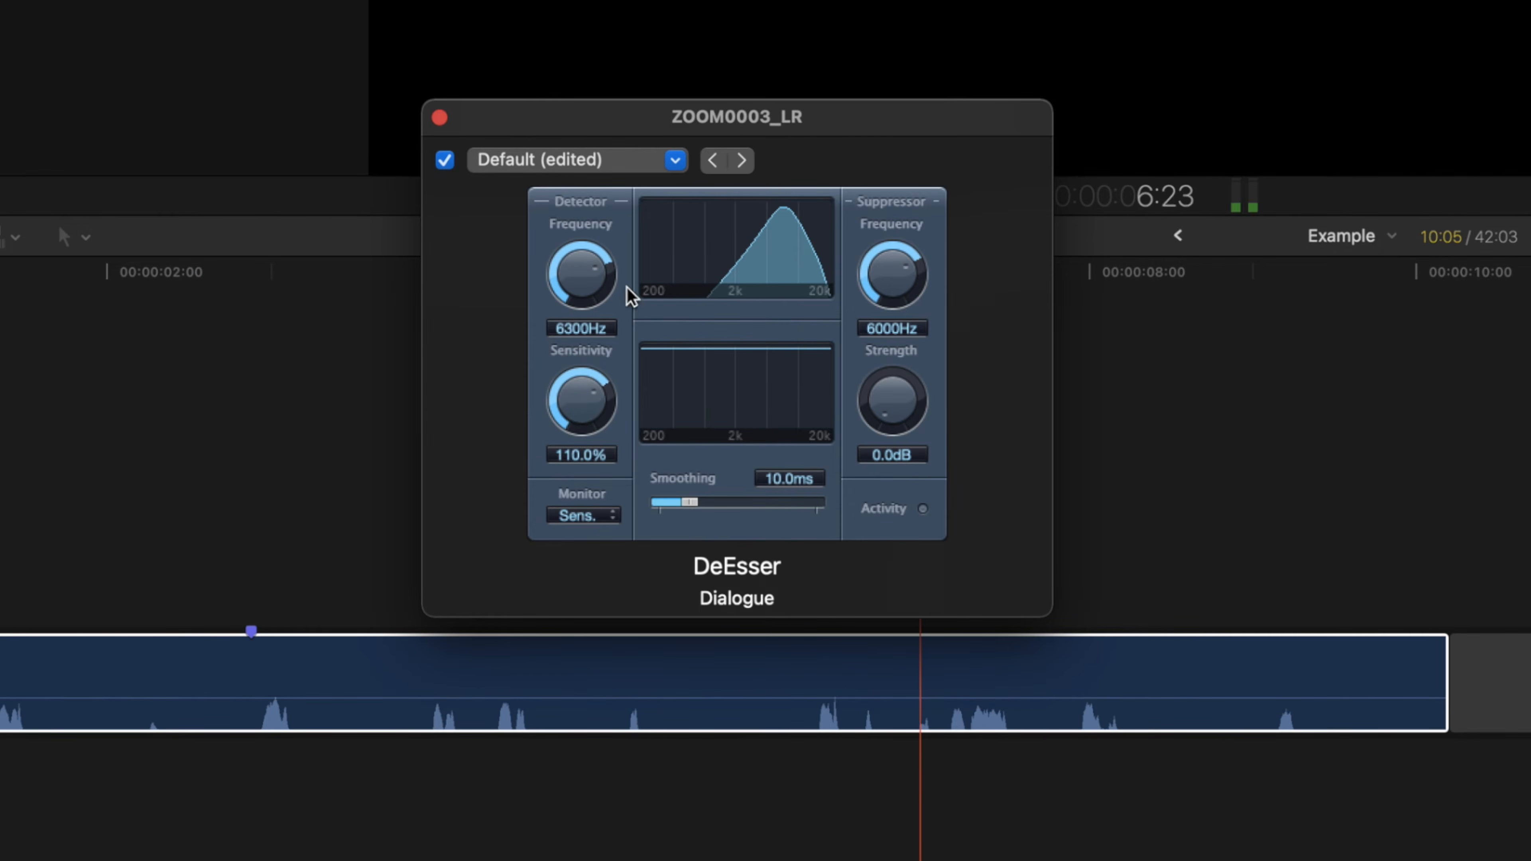
# - Try a detector frequency of 3600 Hz and replay the clip to hear which sounds it detects
pyautogui.click(260, 588)
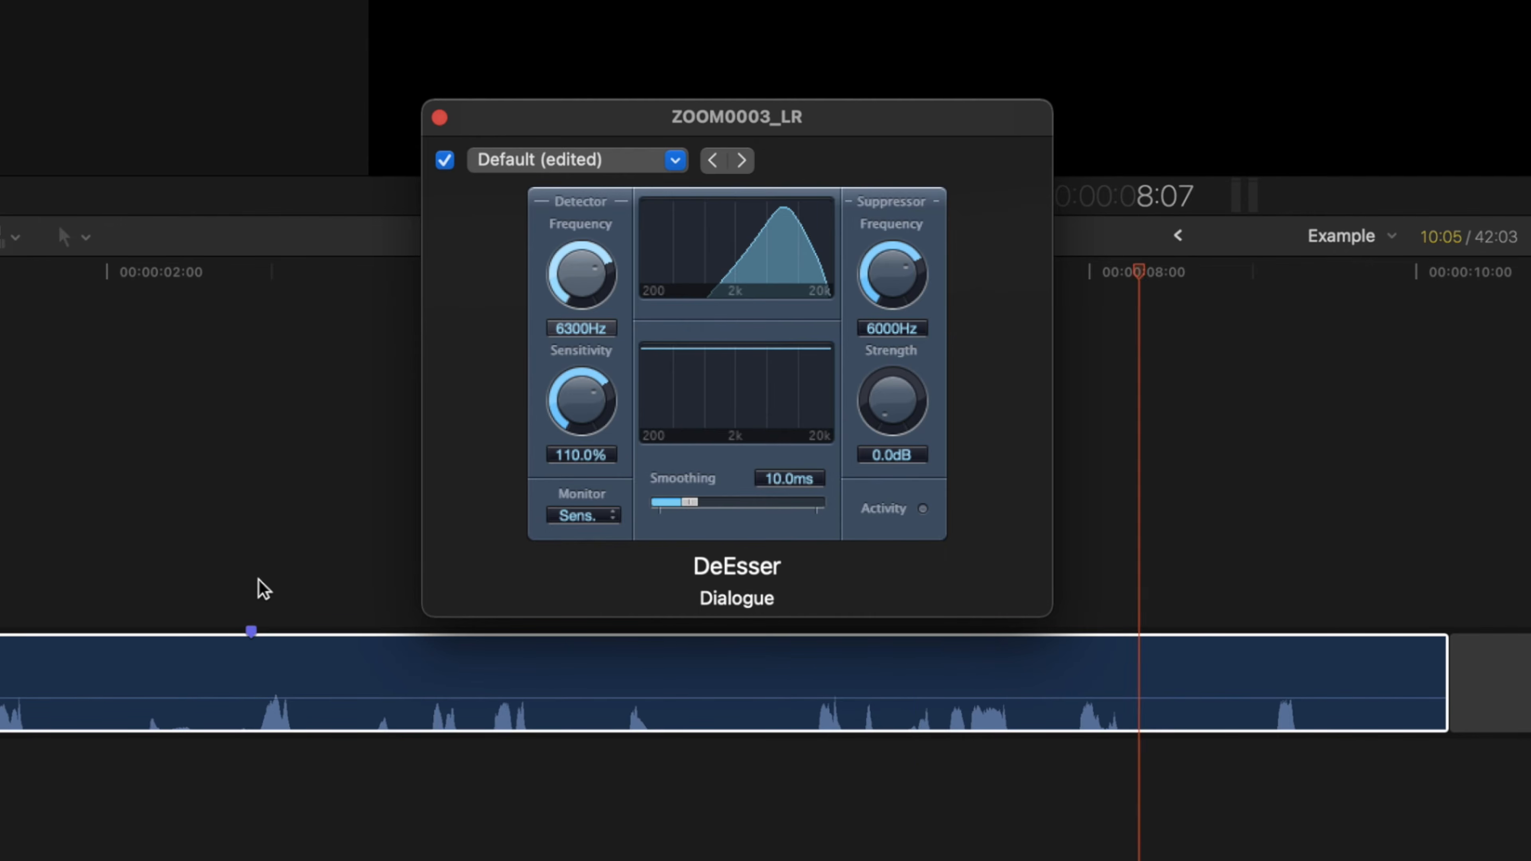
pyautogui.press('space')
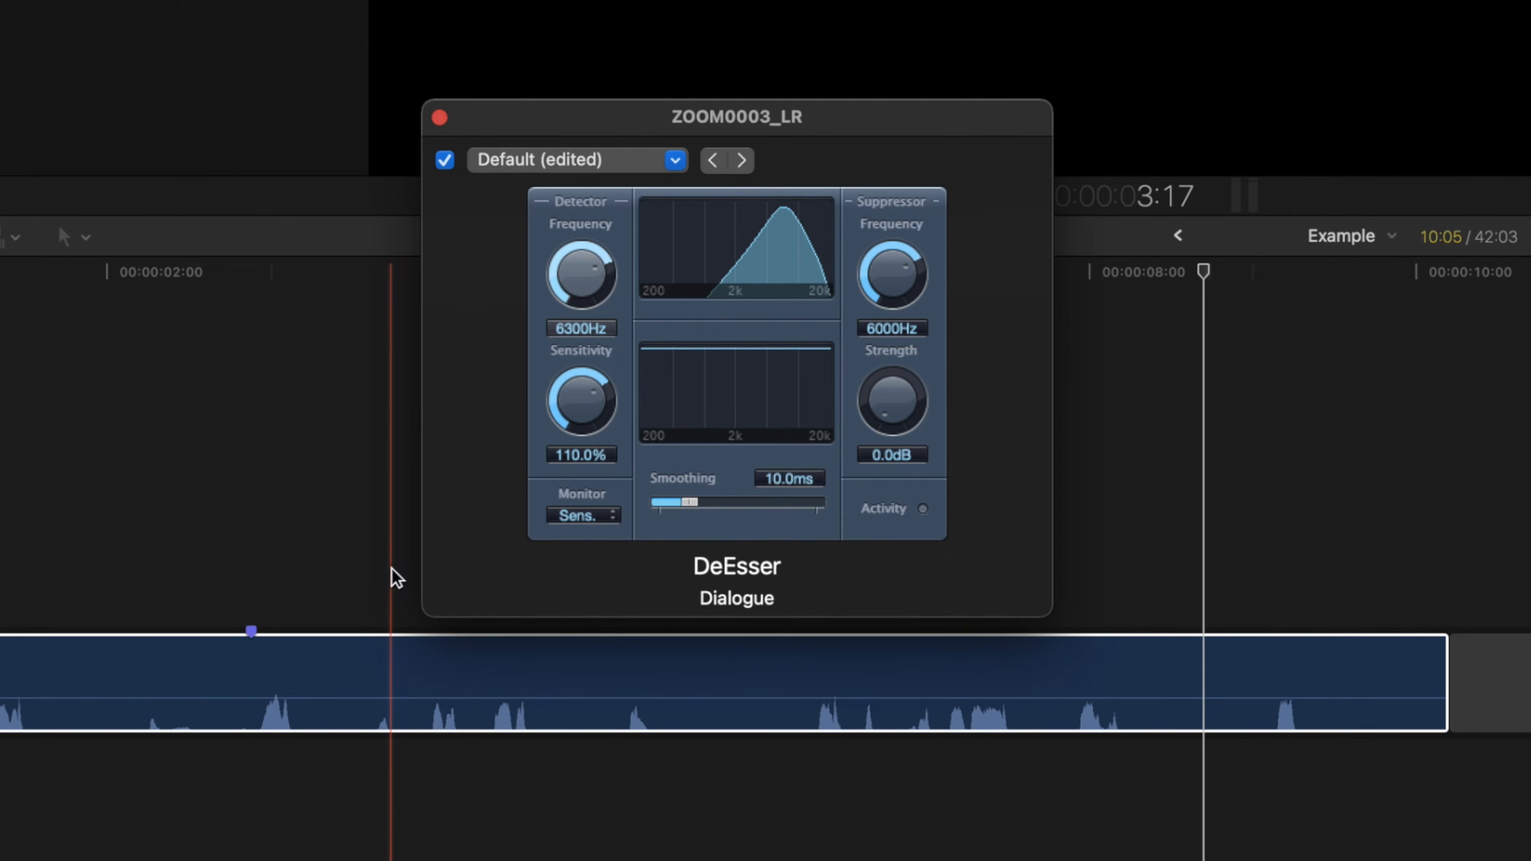
pyautogui.press('space')
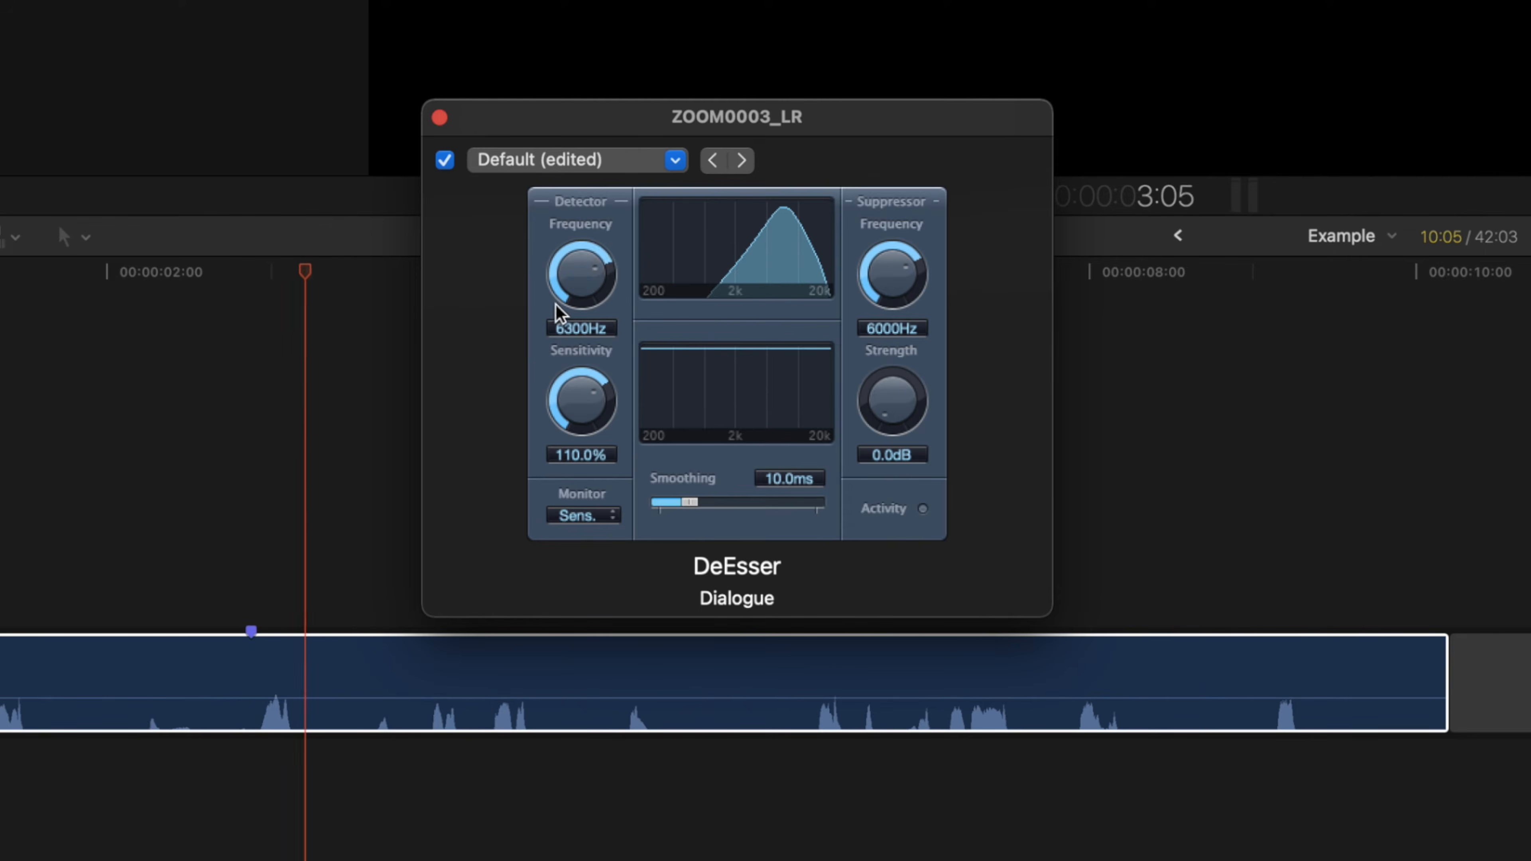
pyautogui.moveTo(555, 308); pyautogui.dragTo(544, 303)
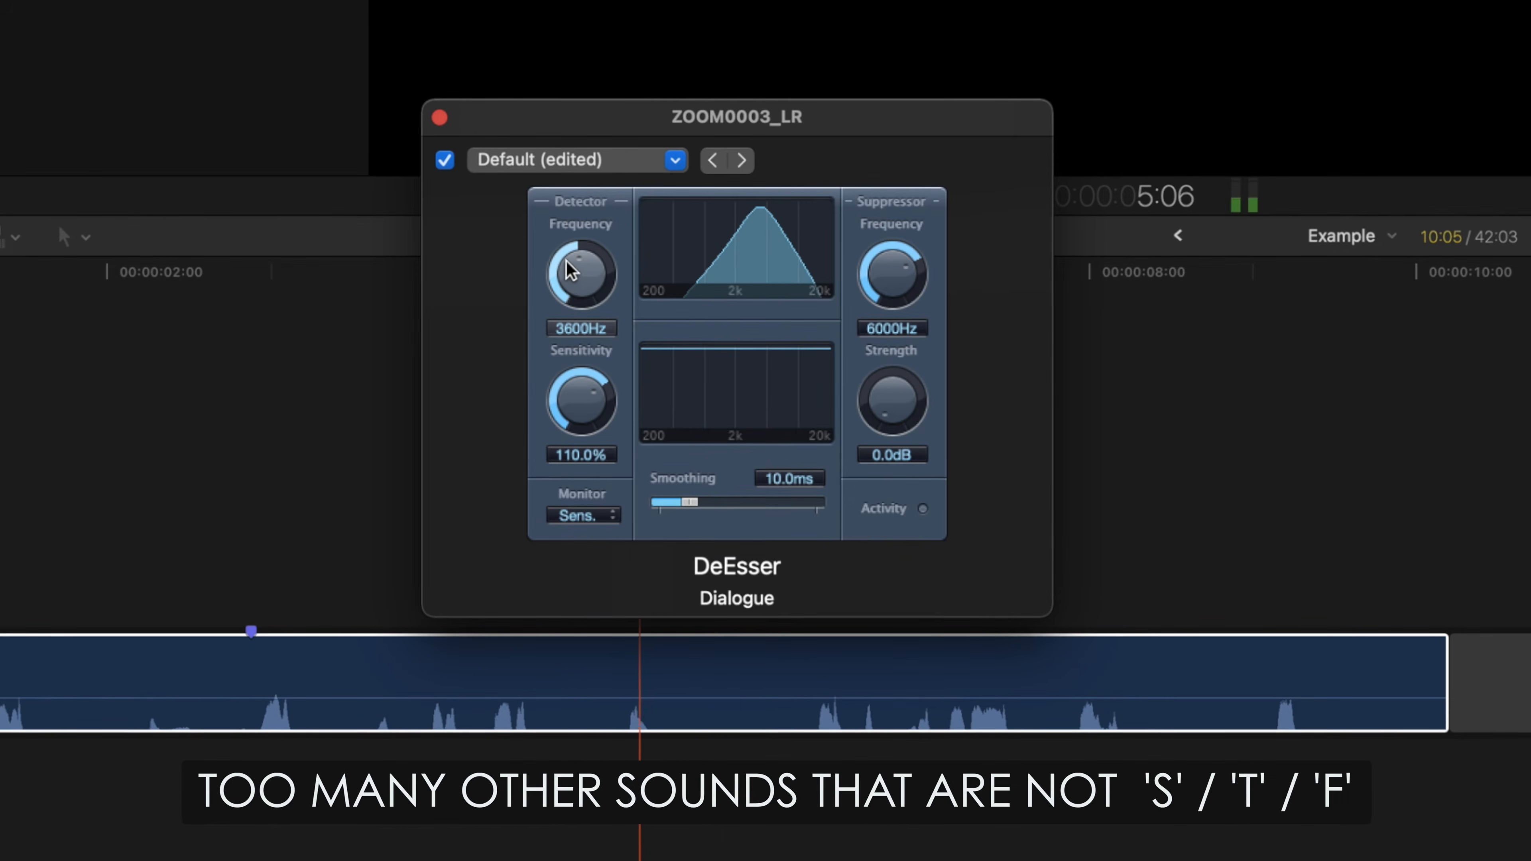
pyautogui.click(311, 562)
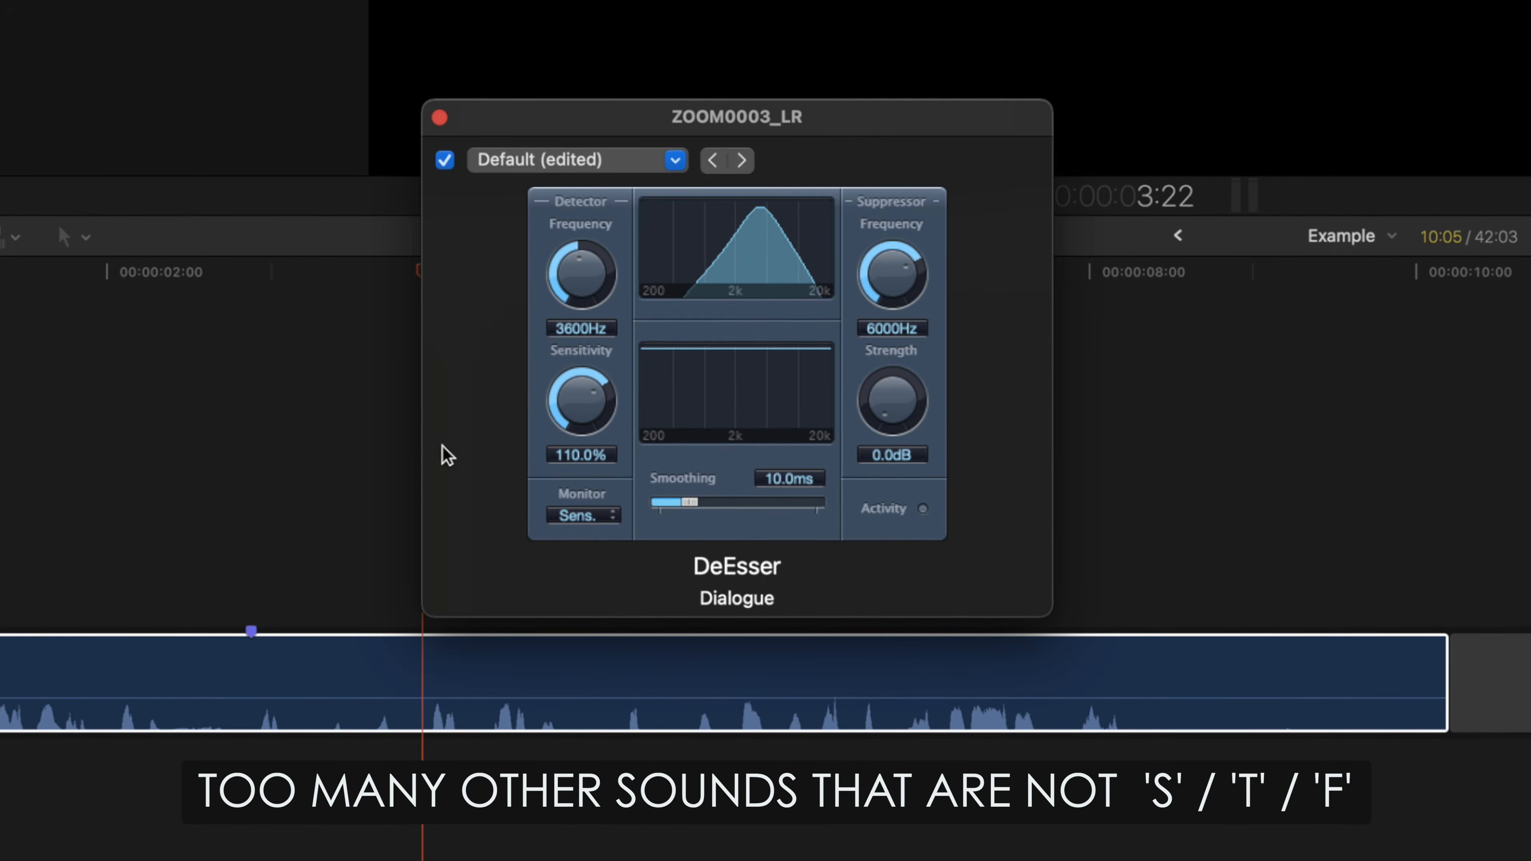
pyautogui.press('space')
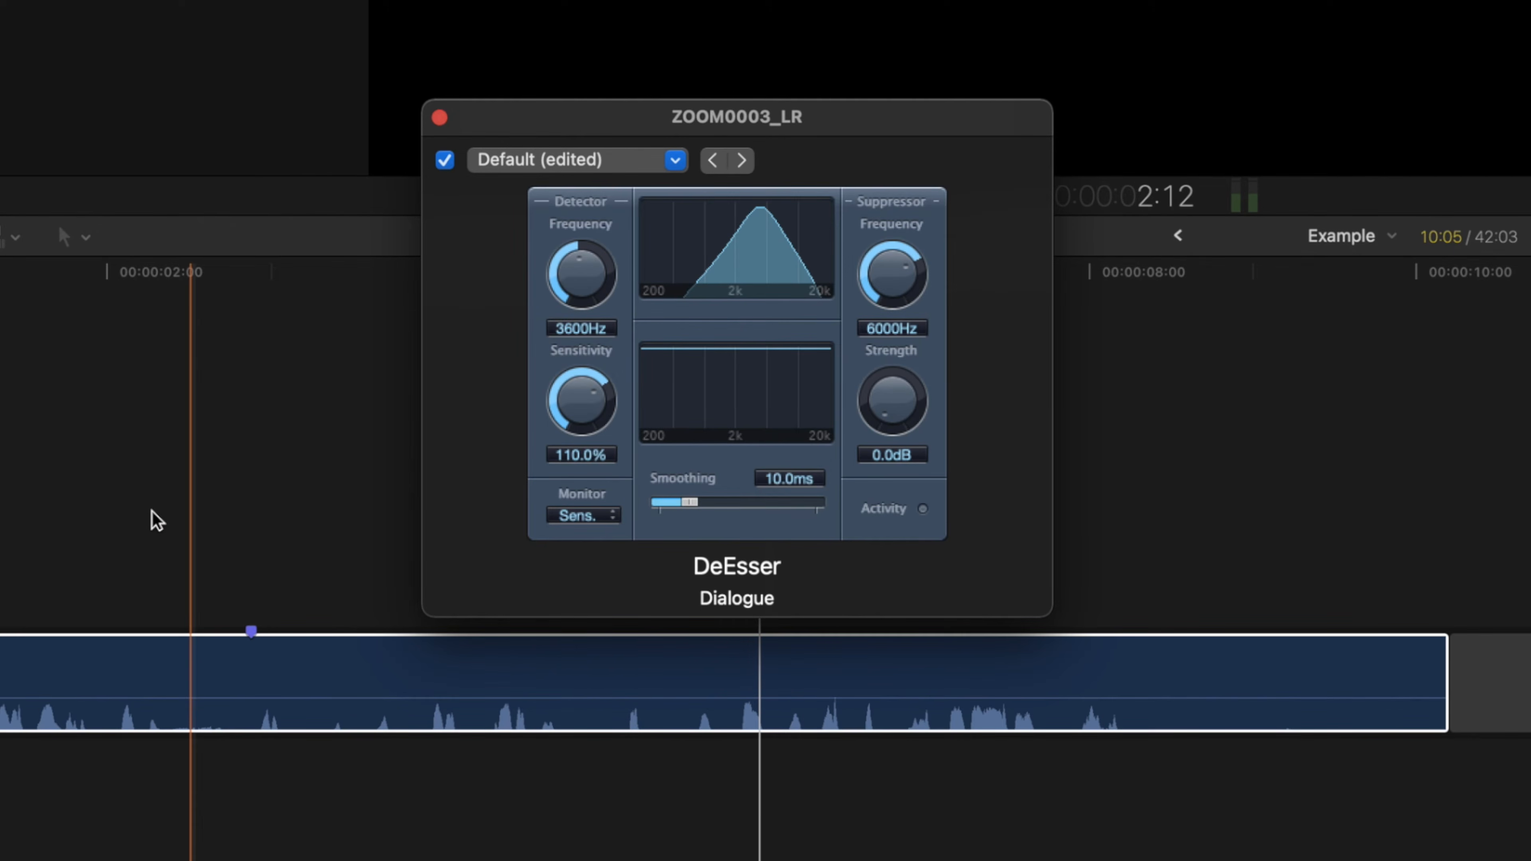
pyautogui.press('Home')
pyautogui.press('space')
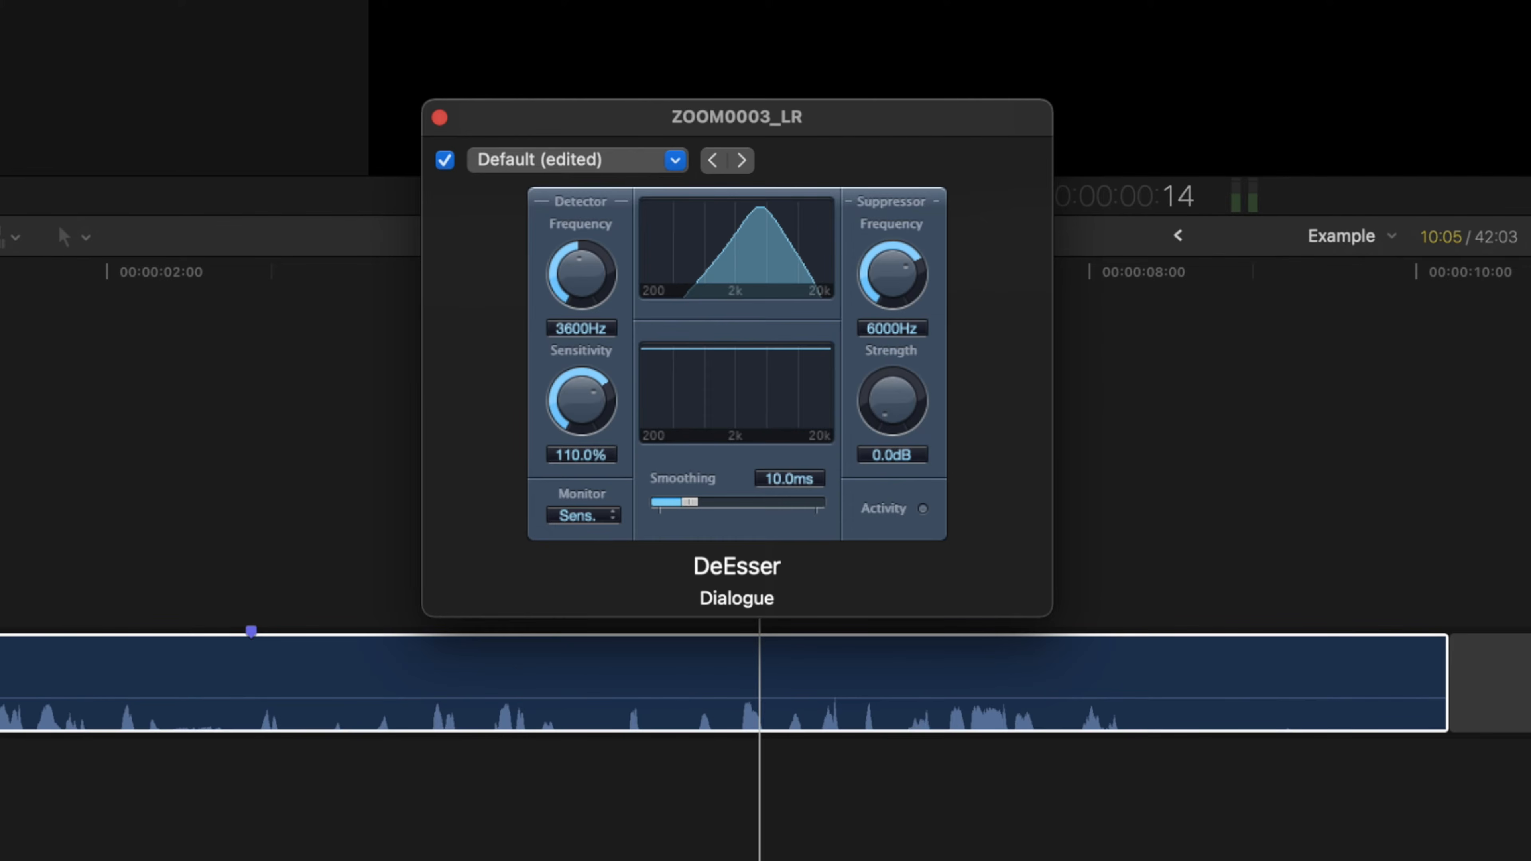
# - Raise the detector frequency to 6200 Hz while listening to the detected sibilance
pyautogui.click(573, 284)
pyautogui.moveTo(573, 284)
pyautogui.mouseDown()
pyautogui.moveTo(593, 231)
pyautogui.moveTo(588, 261)
pyautogui.mouseUp()
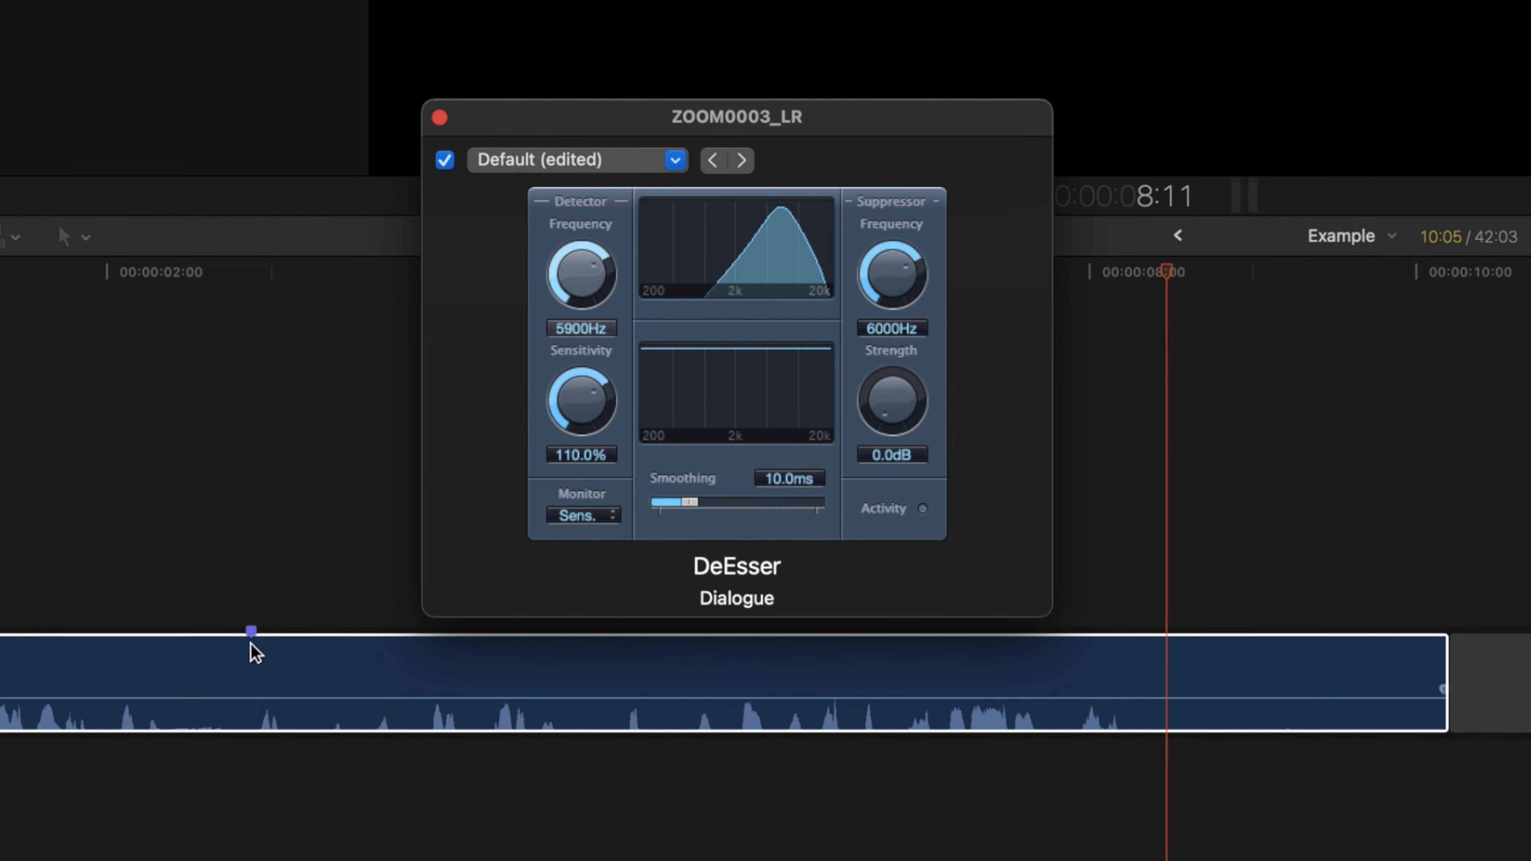
pyautogui.click(365, 634)
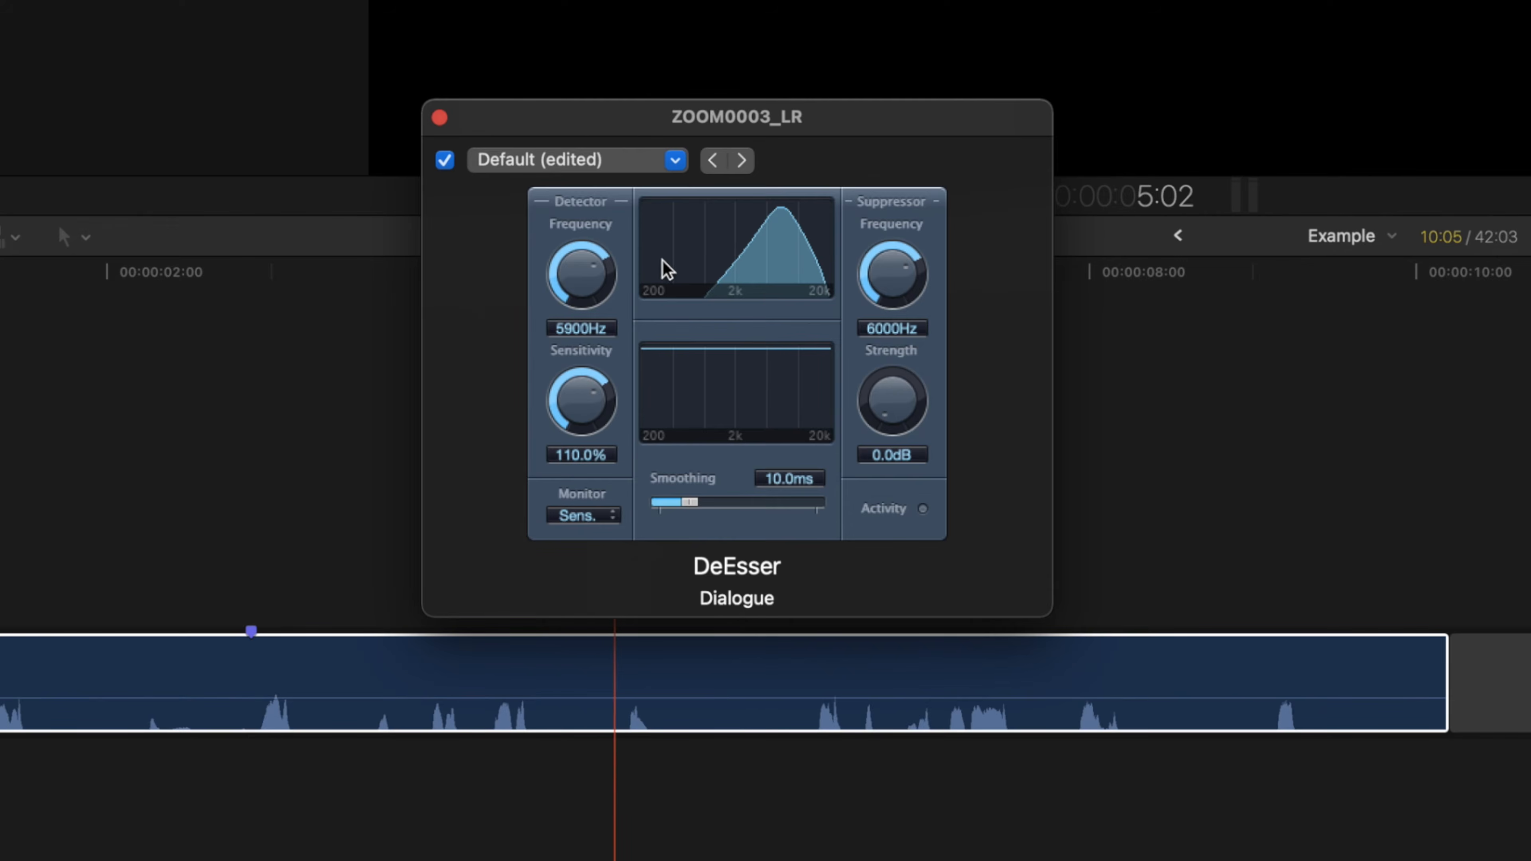
pyautogui.moveTo(581, 289); pyautogui.dragTo(588, 296)
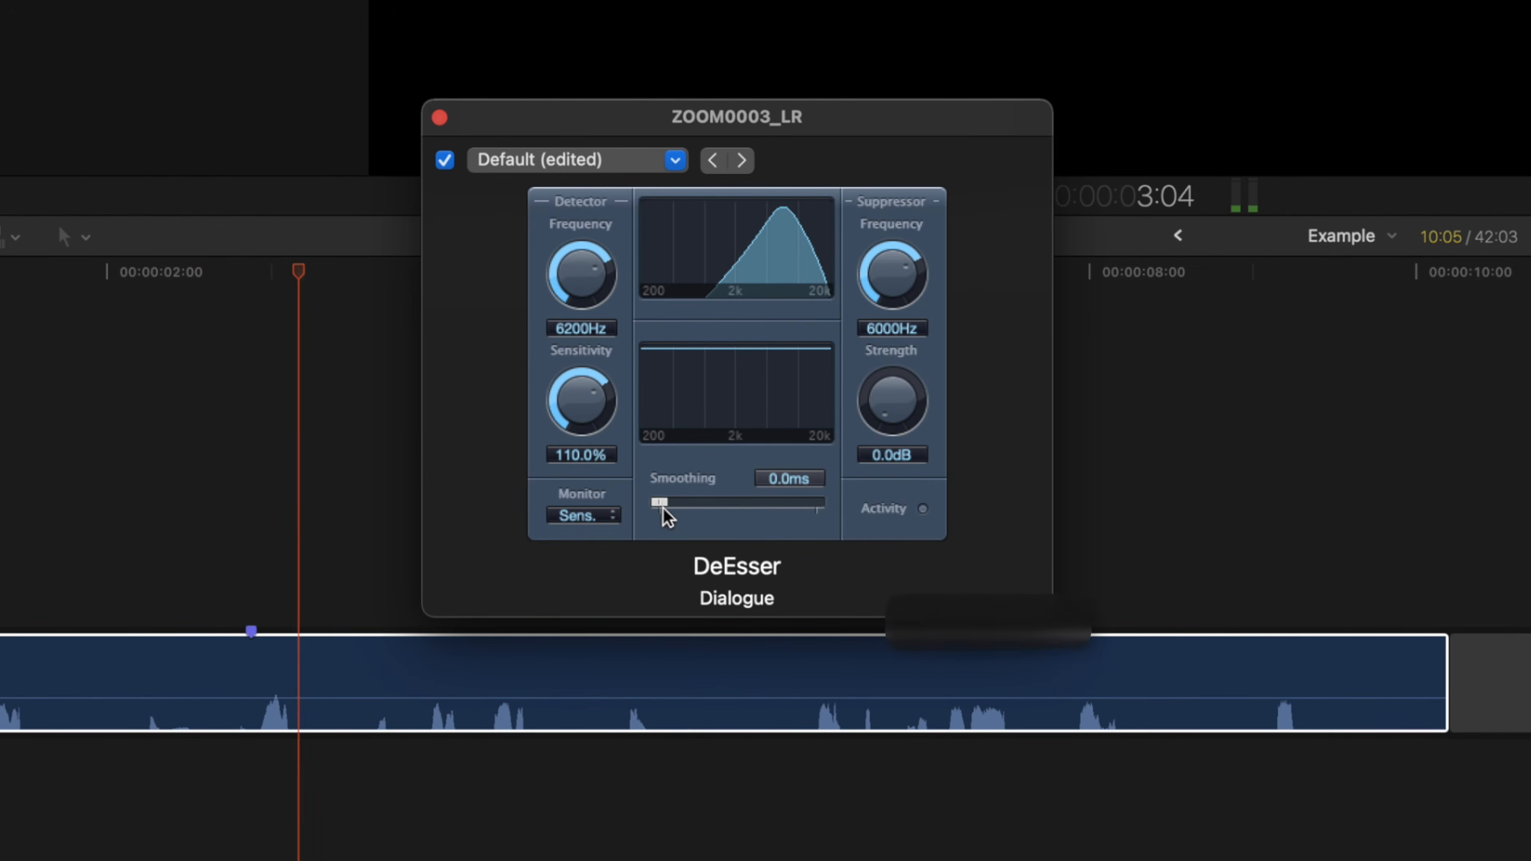
# - Audition smoothing between its minimum and 50 ms during playback, and set it to 15 ms
pyautogui.moveTo(663, 508); pyautogui.dragTo(900, 520)
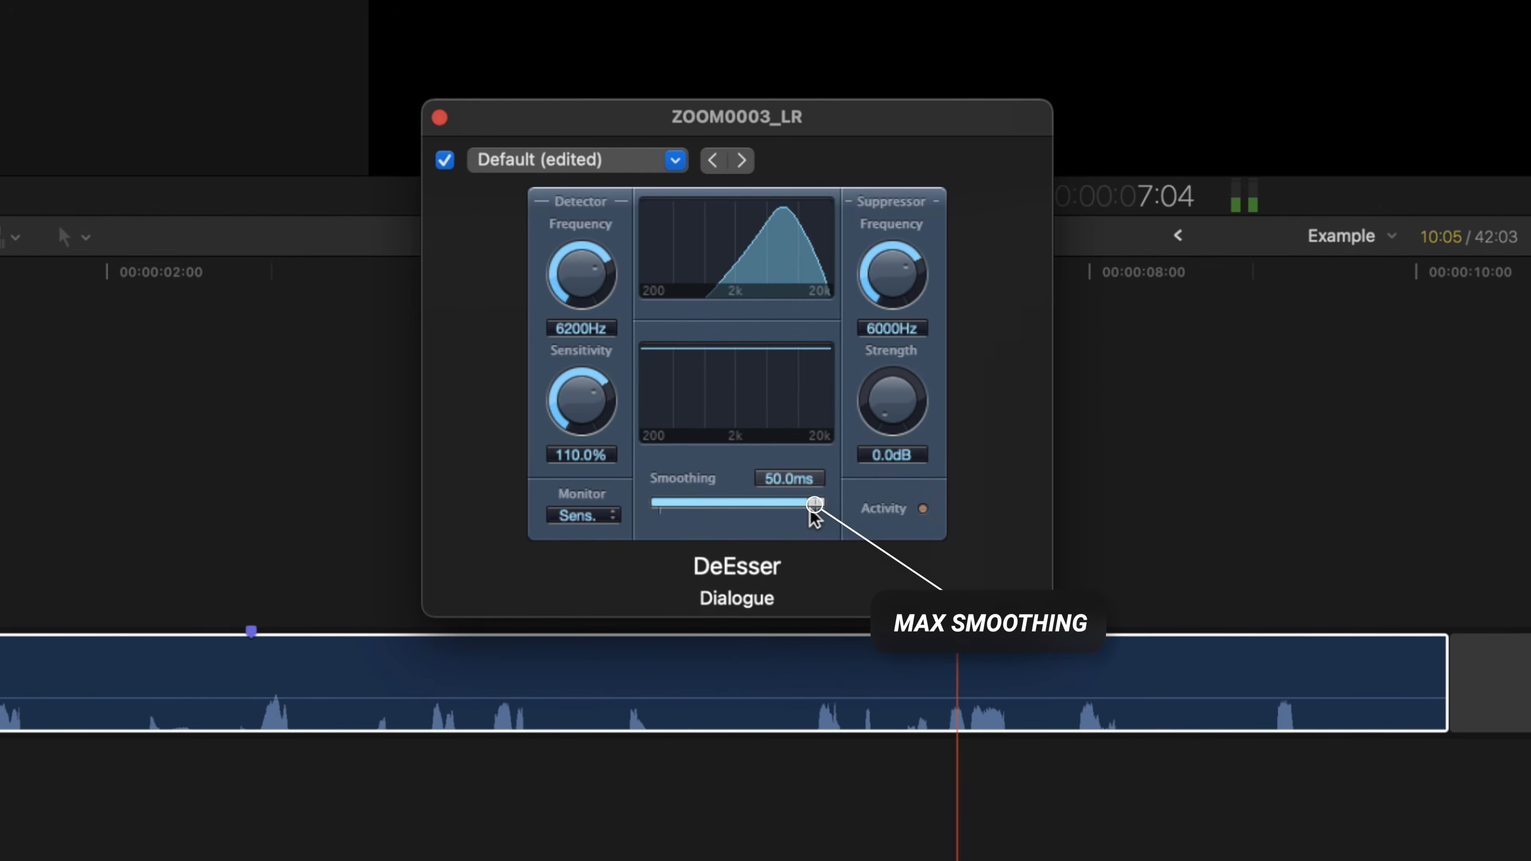
pyautogui.moveTo(813, 506); pyautogui.dragTo(757, 504)
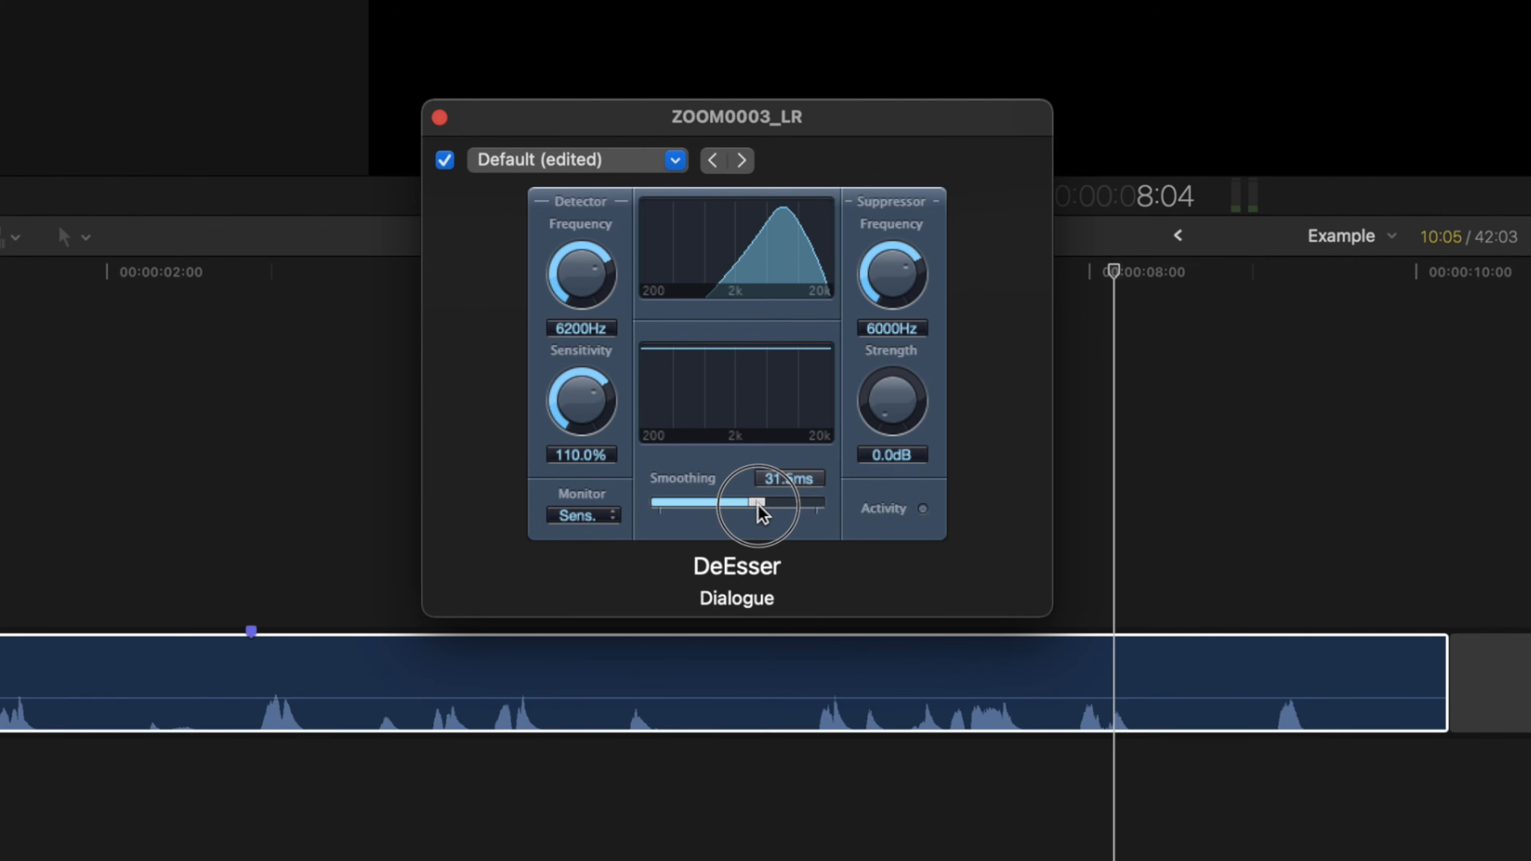
pyautogui.moveTo(758, 504); pyautogui.dragTo(723, 502)
pyautogui.click(220, 659)
pyautogui.moveTo(722, 503); pyautogui.dragTo(699, 502)
# - Switch the monitor to Suppressor and set the suppressor frequency to 6200 Hz with a strength of -12 dB
pyautogui.click(603, 516)
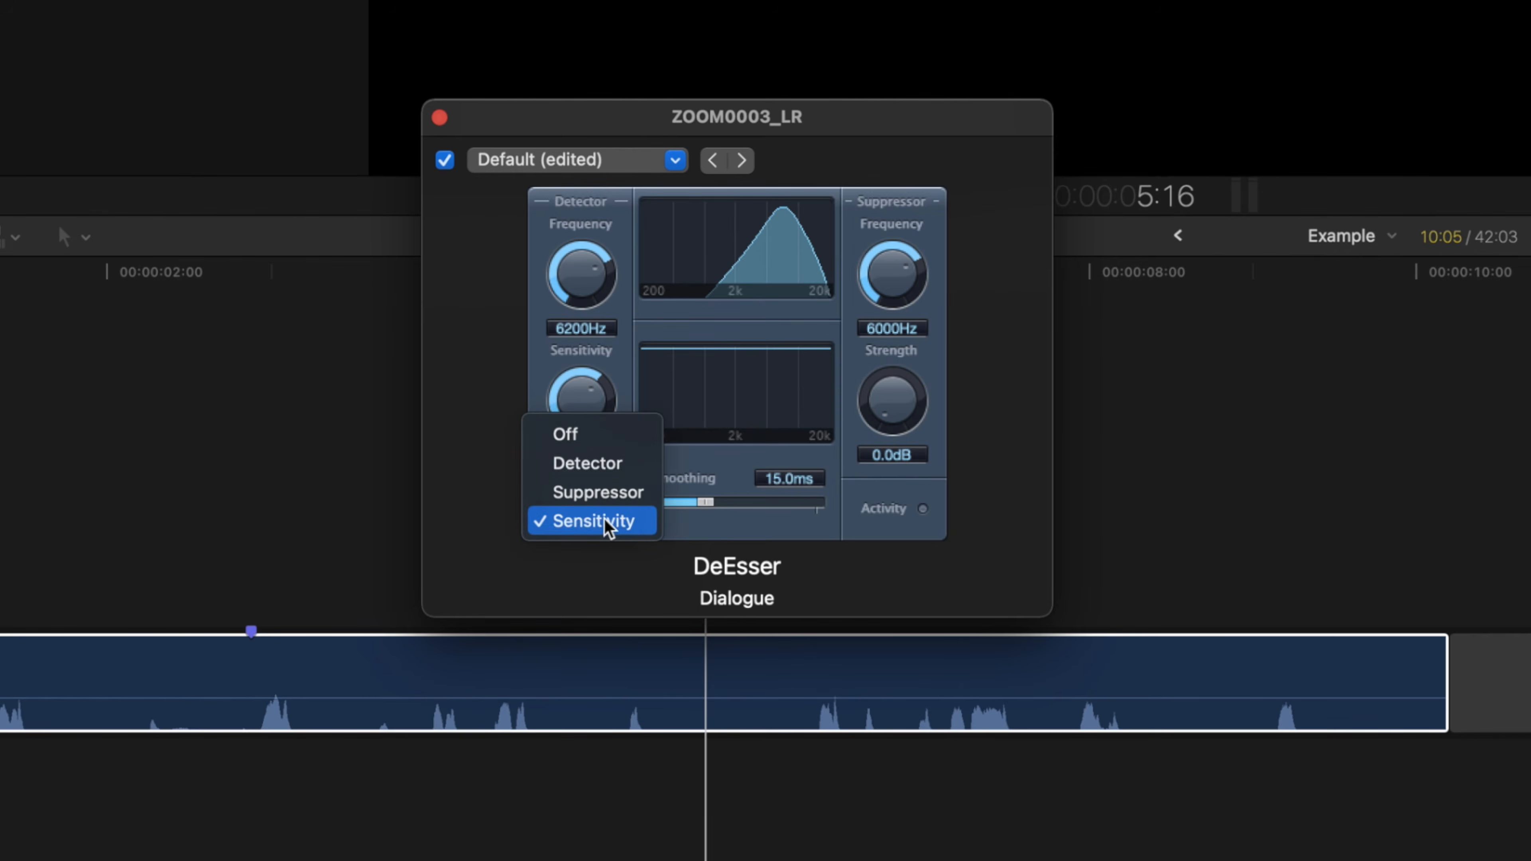
pyautogui.click(610, 493)
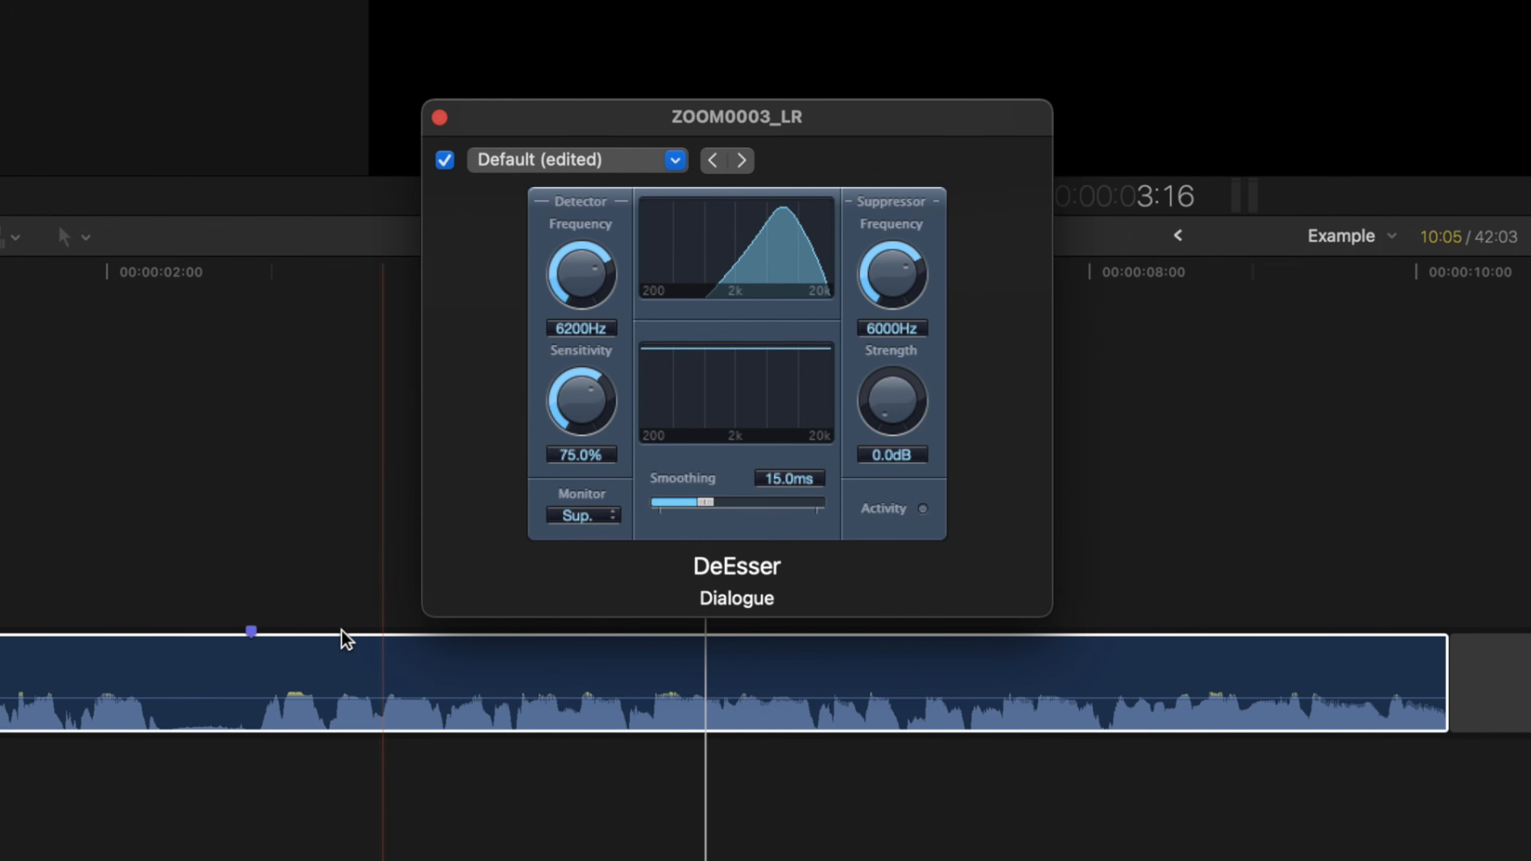
pyautogui.press('space')
pyautogui.moveTo(880, 398); pyautogui.dragTo(899, 301)
pyautogui.click(336, 604)
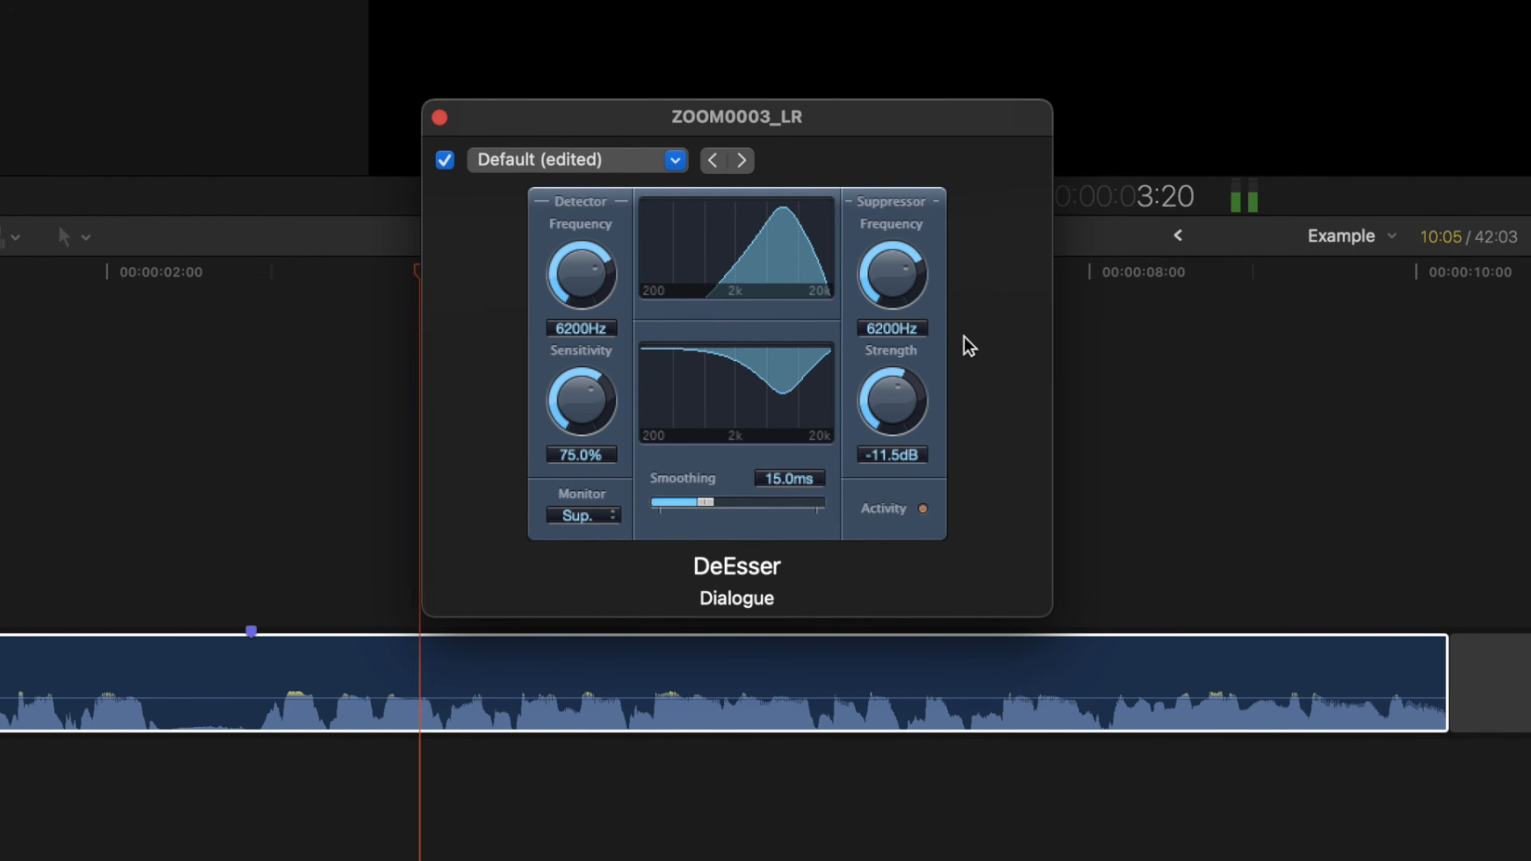
pyautogui.moveTo(882, 414); pyautogui.dragTo(874, 425)
pyautogui.press('space')
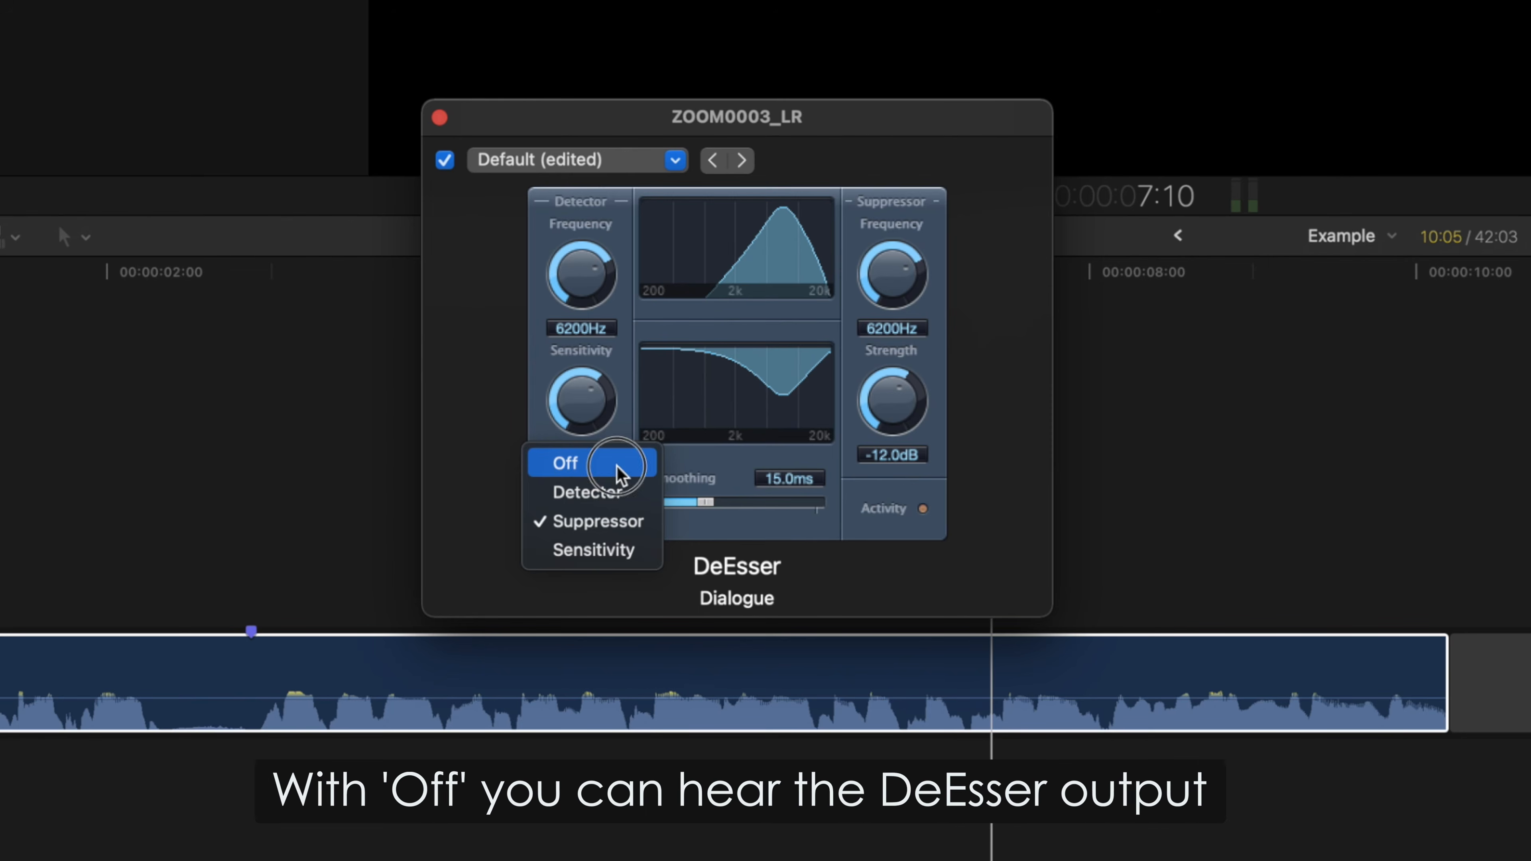
# - Turn the monitor off and tune the suppressor during playback to 8200 Hz with a strength of -17.5 dB
pyautogui.click(617, 466)
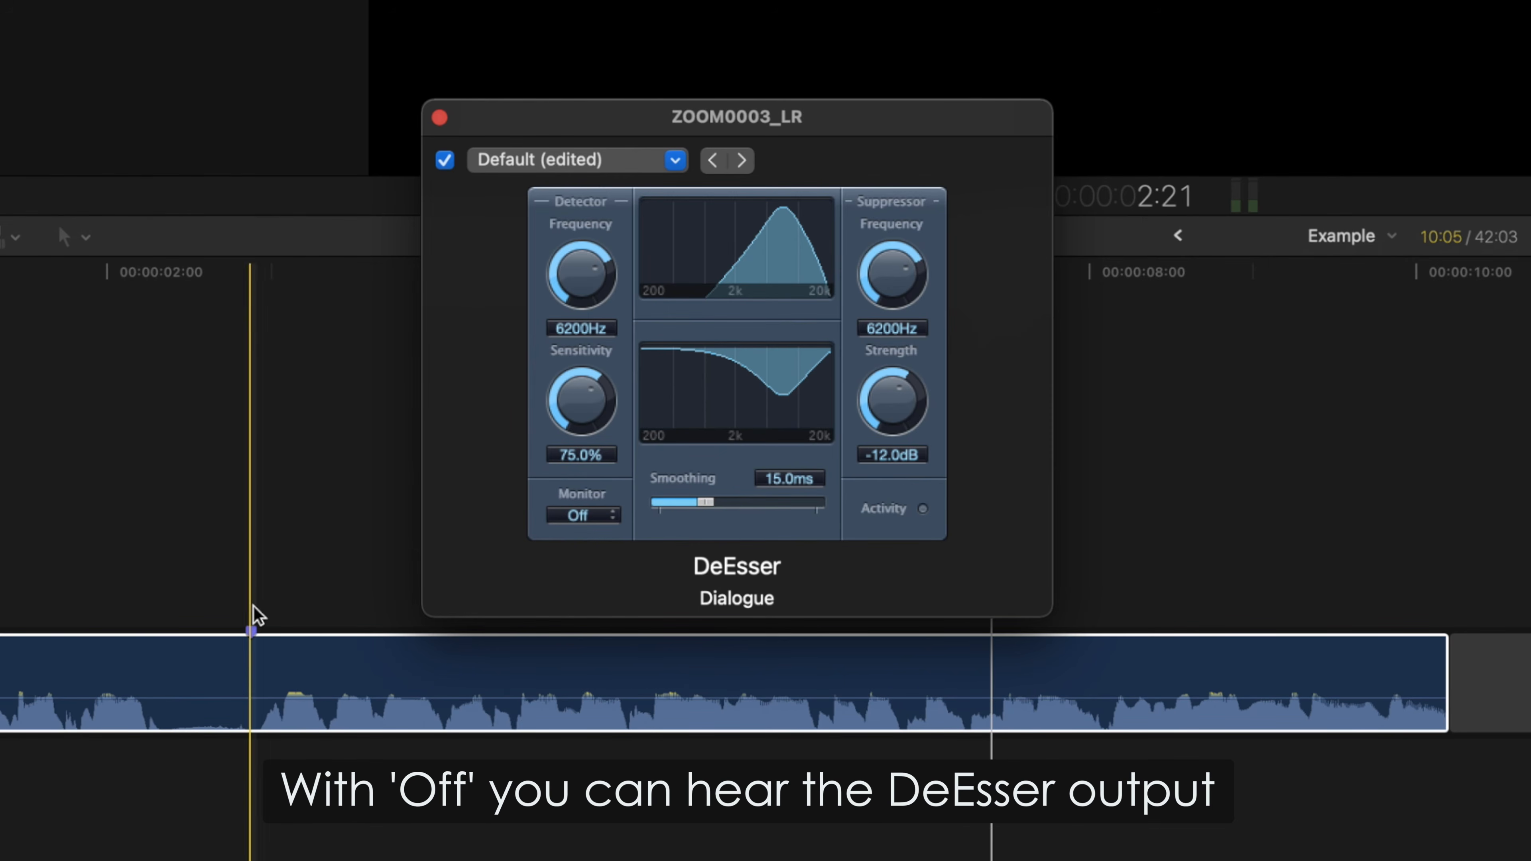
pyautogui.moveTo(889, 406); pyautogui.dragTo(891, 417)
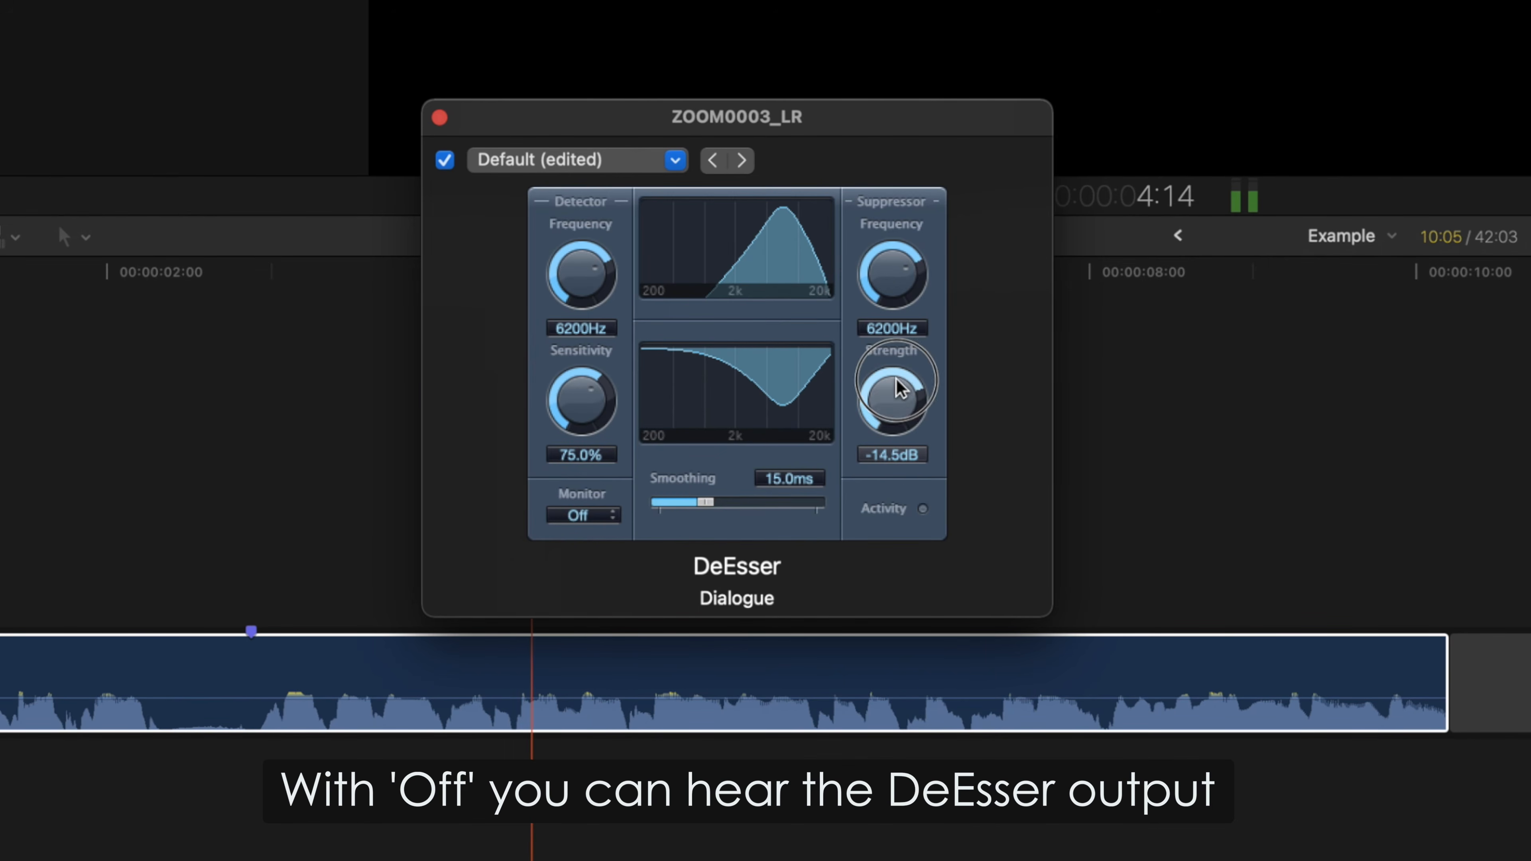
pyautogui.moveTo(886, 265); pyautogui.dragTo(892, 293)
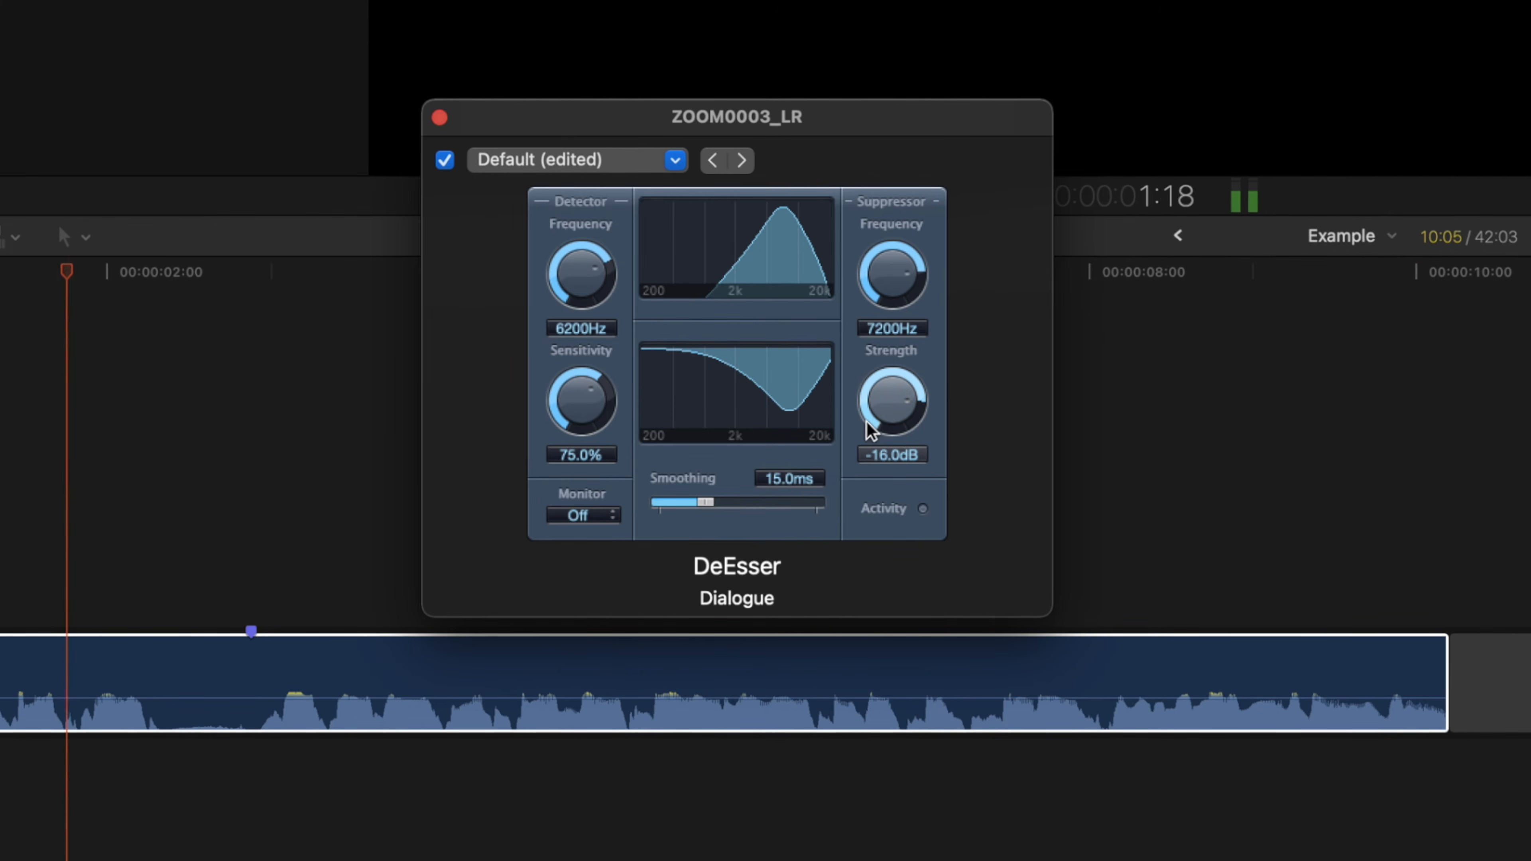
pyautogui.moveTo(879, 415); pyautogui.dragTo(897, 409)
pyautogui.moveTo(886, 297); pyautogui.dragTo(904, 278)
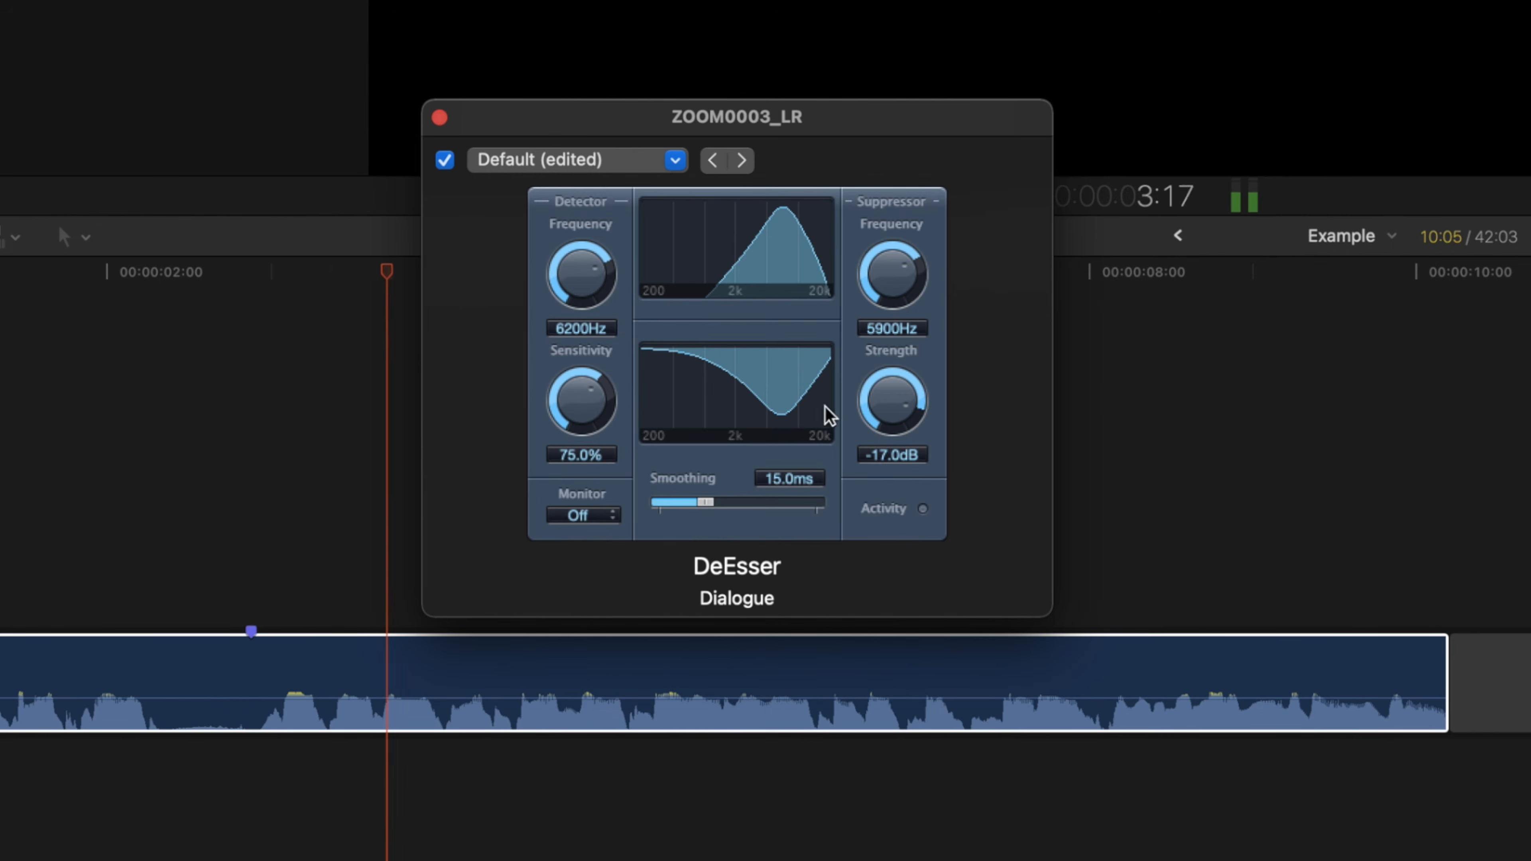
pyautogui.scroll(-1, 888, 383)
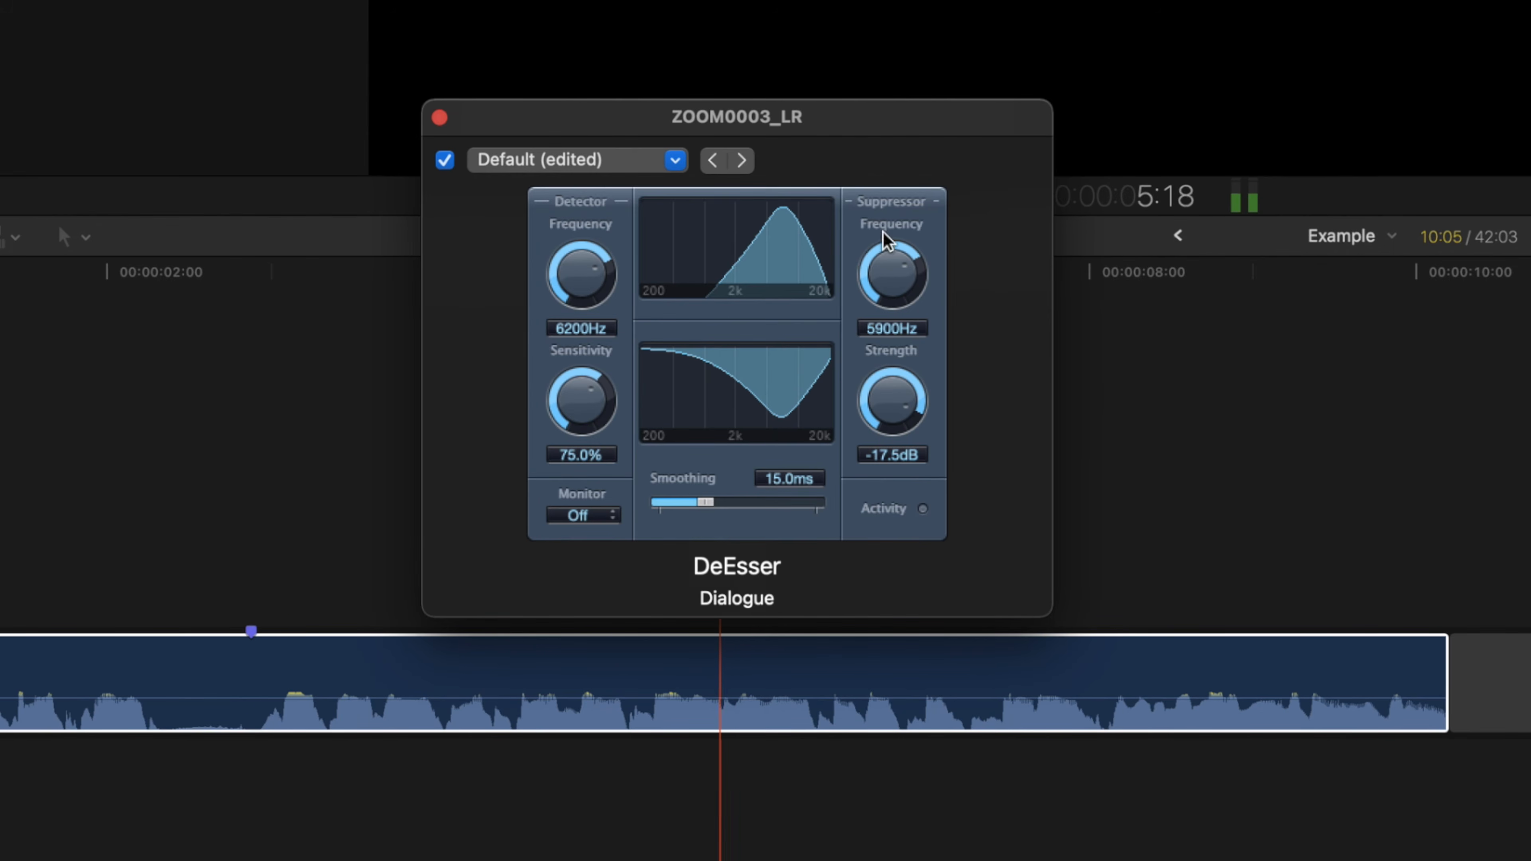
pyautogui.moveTo(888, 258); pyautogui.dragTo(897, 249)
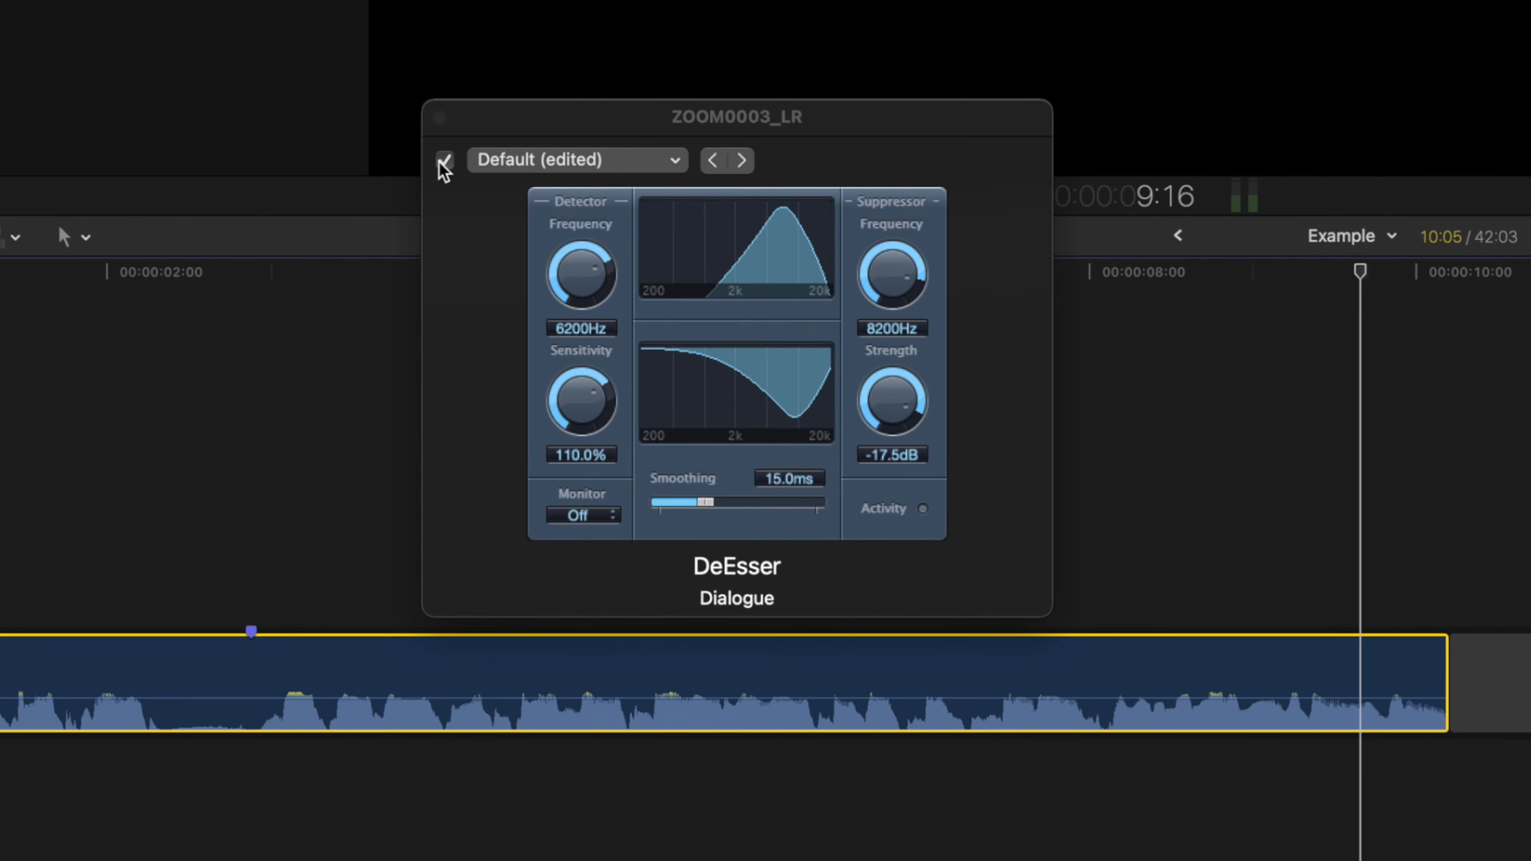
# - Toggle the DeEsser for comparison and play the short clip groups without and with the effect
pyautogui.click(444, 161)
pyautogui.press('space')
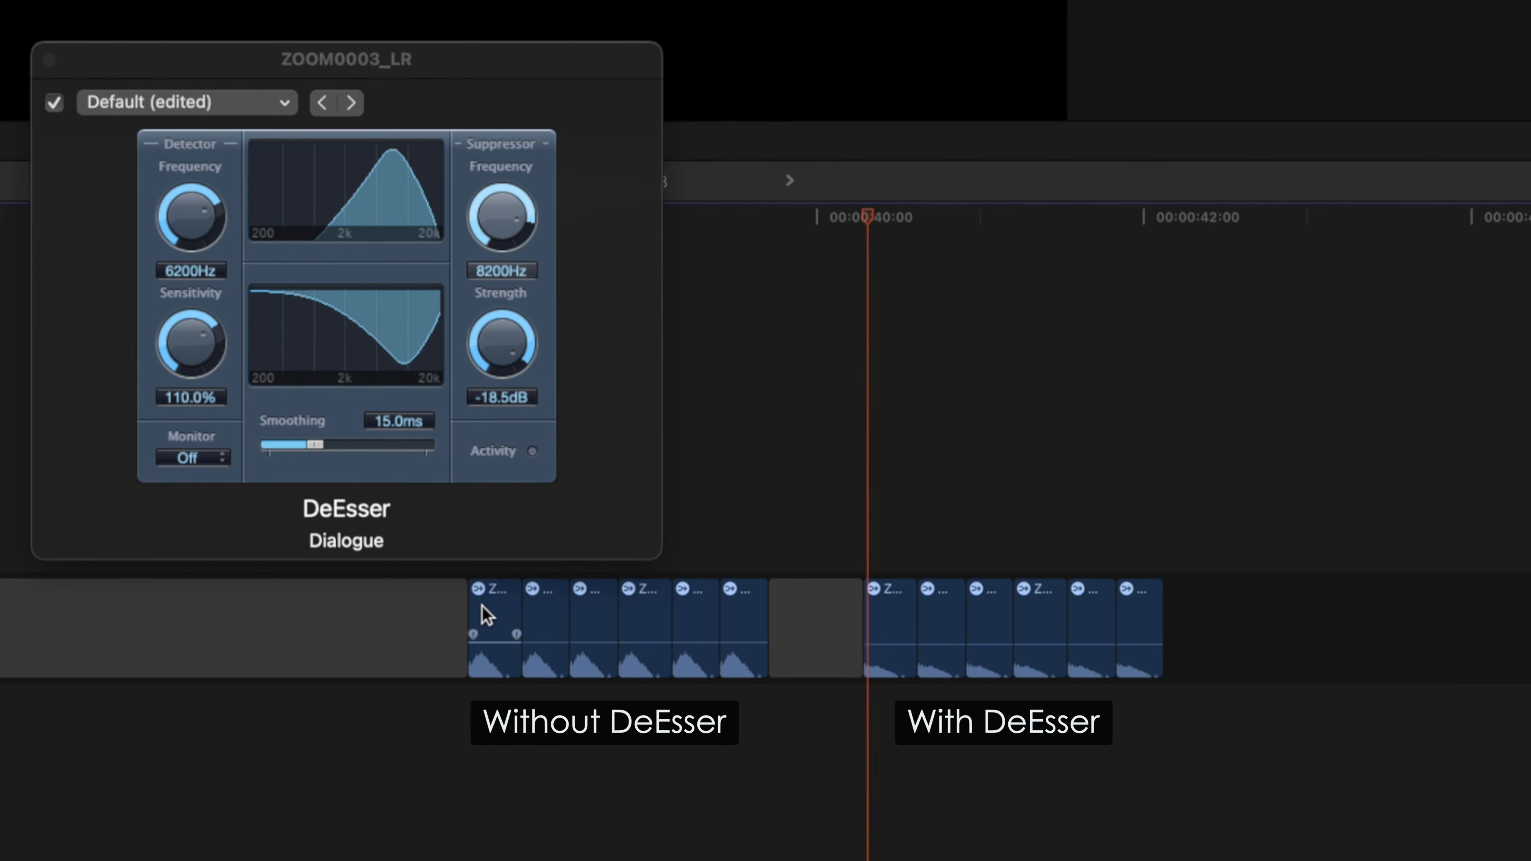
pyautogui.click(404, 607)
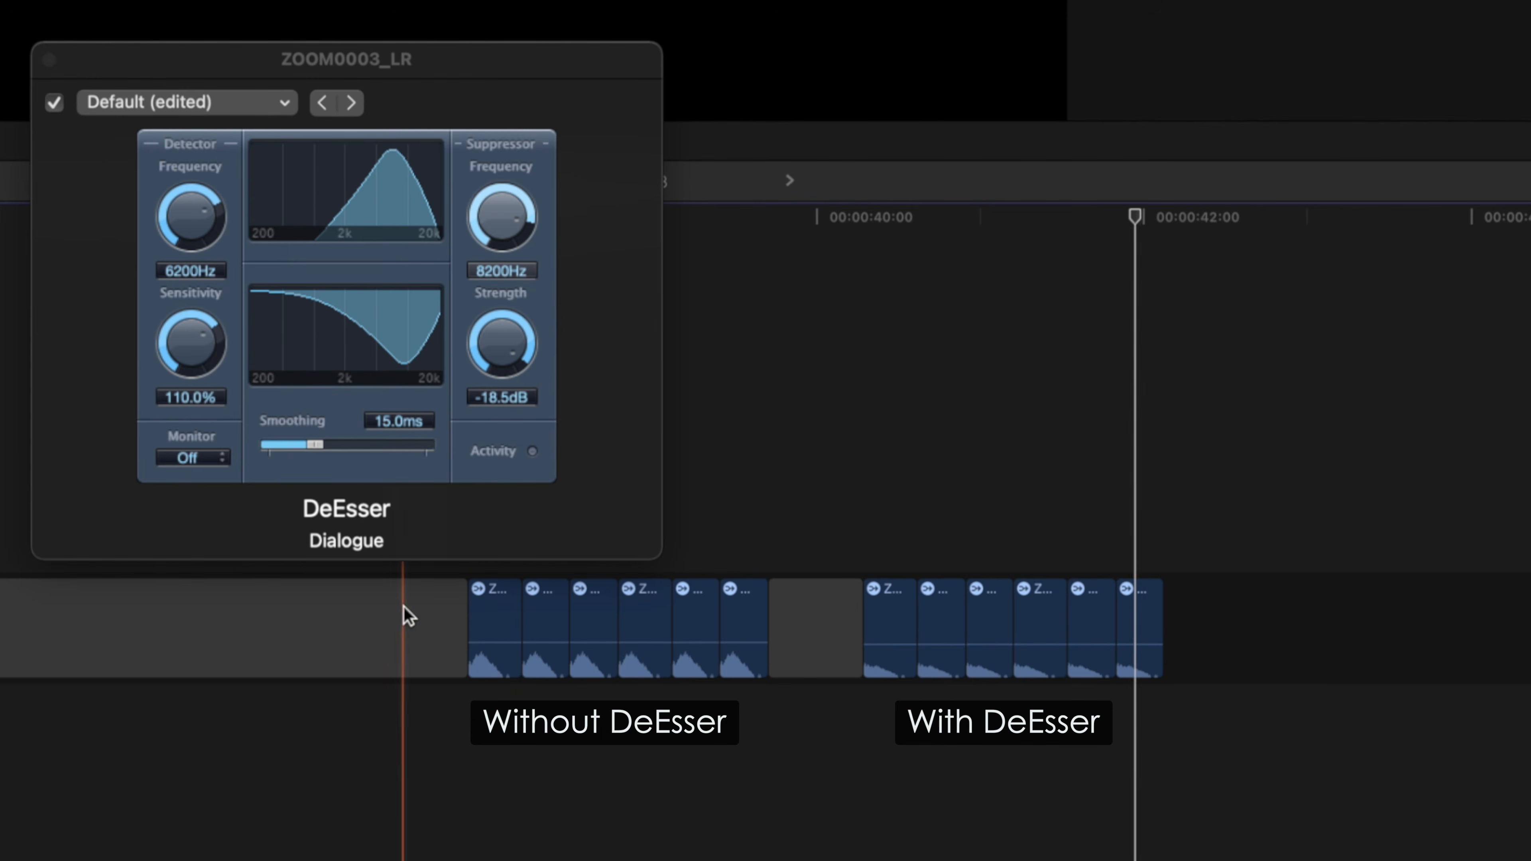